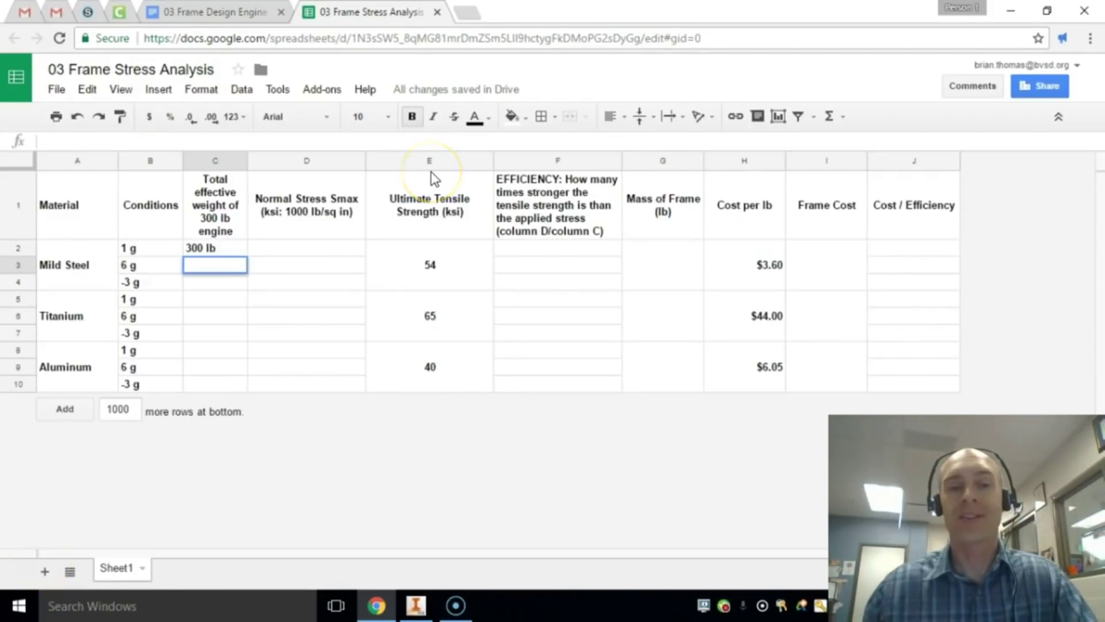
- Select cell D2 in the empty stress table, then bring the Inventor engine-mount assembly forward
{"action": "left_click", "coordinate": [345, 248]}
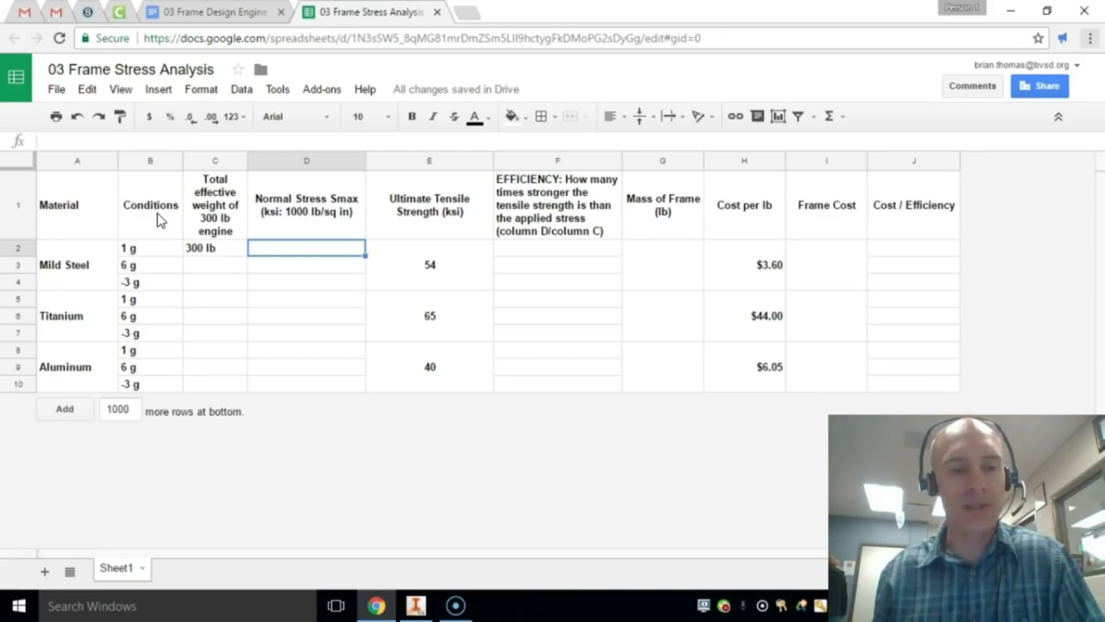
{"action": "left_click", "coordinate": [423, 591]}
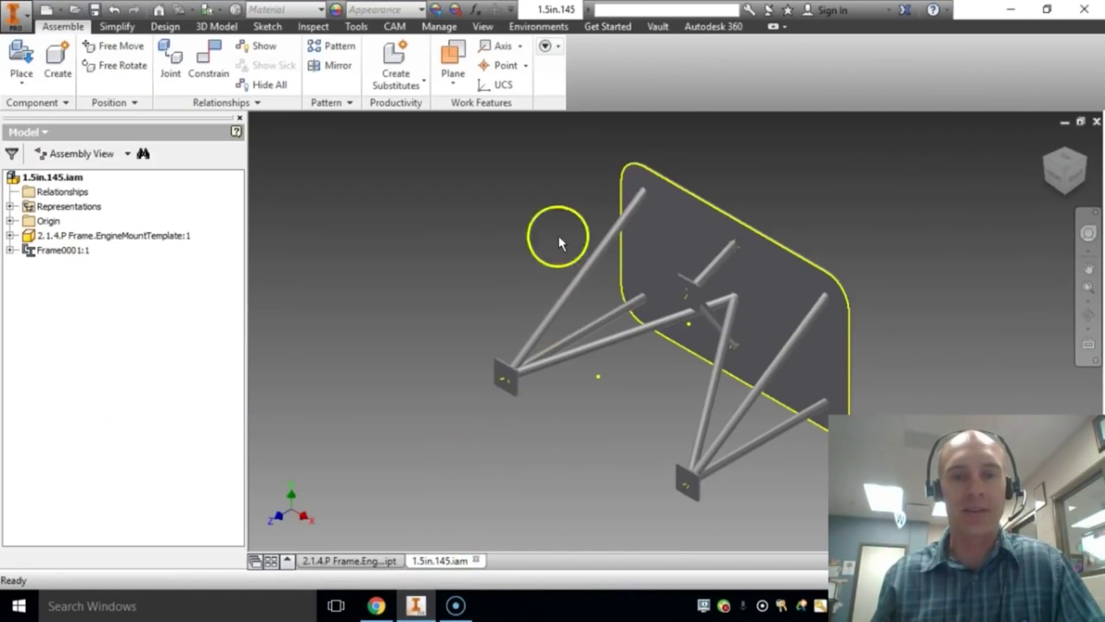
- Select the engine mount plate and orbit the frame edge-on, then restore the isometric view
{"action": "left_click", "coordinate": [776, 229]}
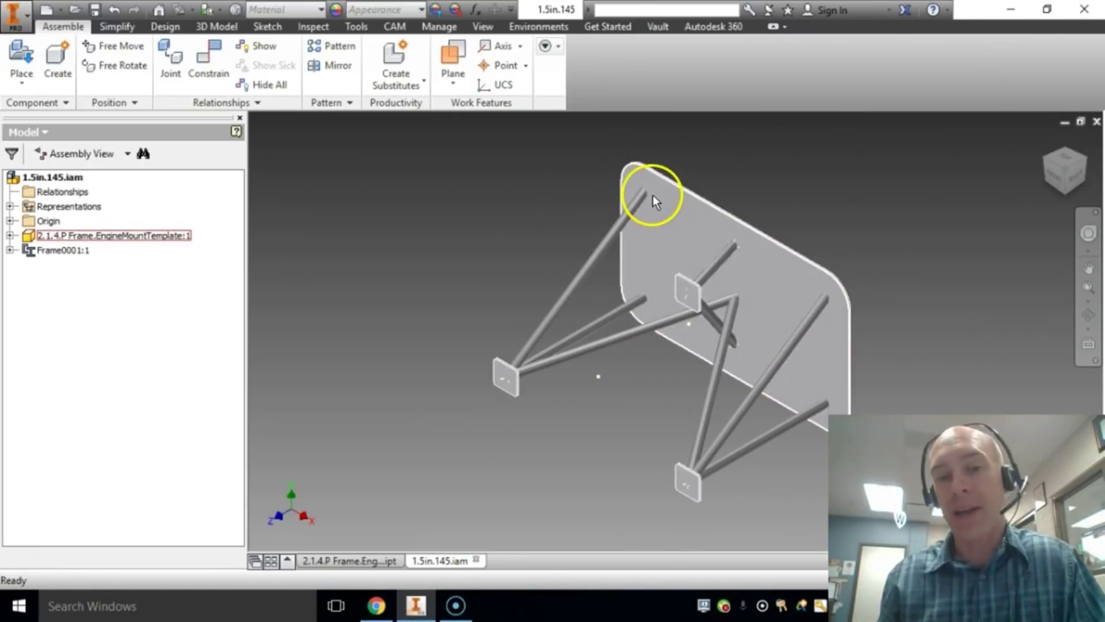
{"action": "left_click", "coordinate": [917, 191]}
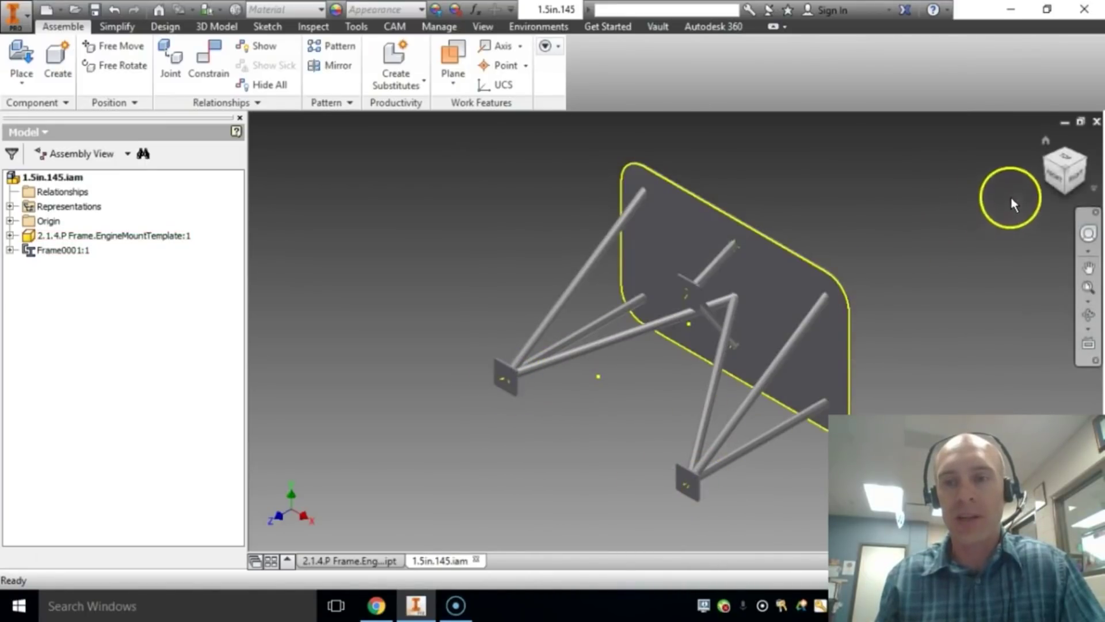
{"action": "left_click_drag", "start_coordinate": [1066, 184], "coordinate": [1013, 190]}
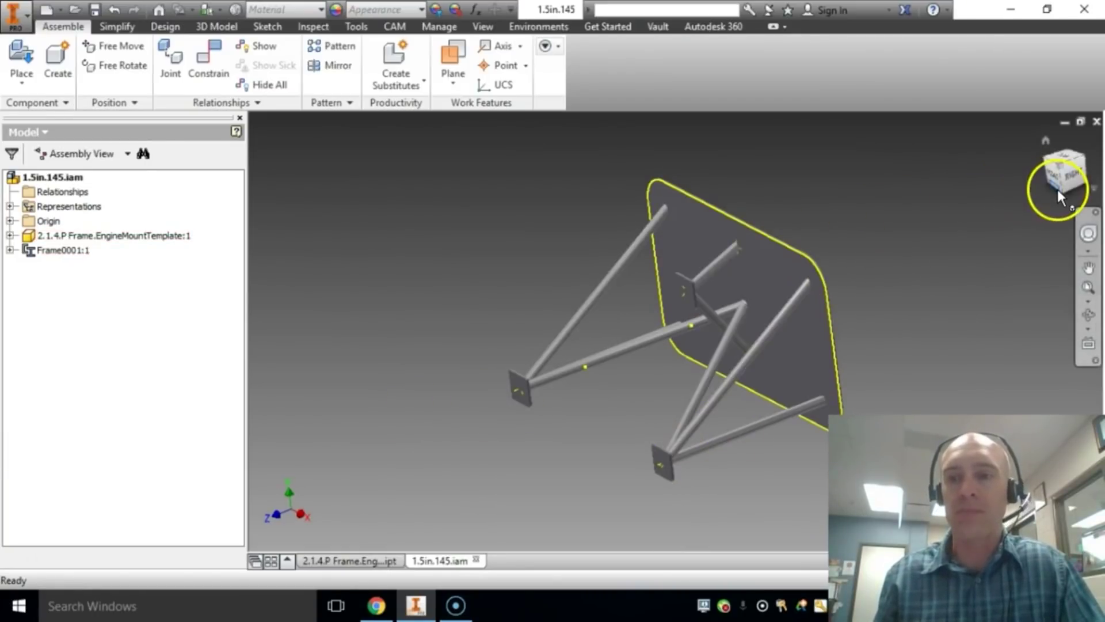
{"action": "mouse_move", "coordinate": [1060, 189]}
{"action": "left_mouse_down"}
{"action": "mouse_move", "coordinate": [1048, 172]}
{"action": "mouse_move", "coordinate": [1033, 180]}
{"action": "mouse_move", "coordinate": [1048, 178]}
{"action": "left_mouse_up"}
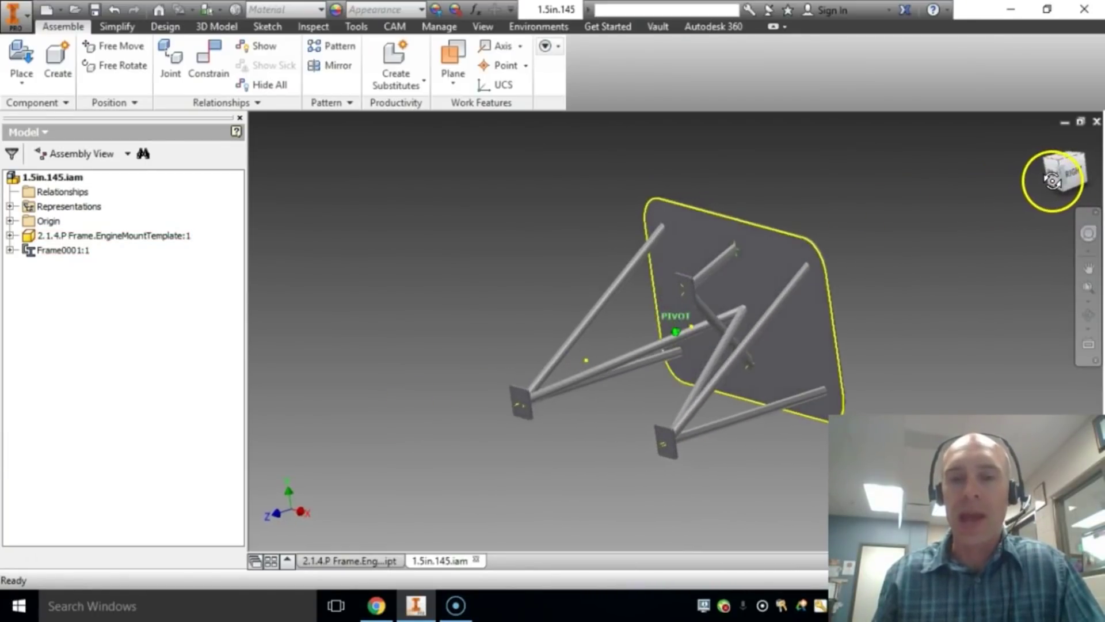
{"action": "left_click", "coordinate": [727, 309]}
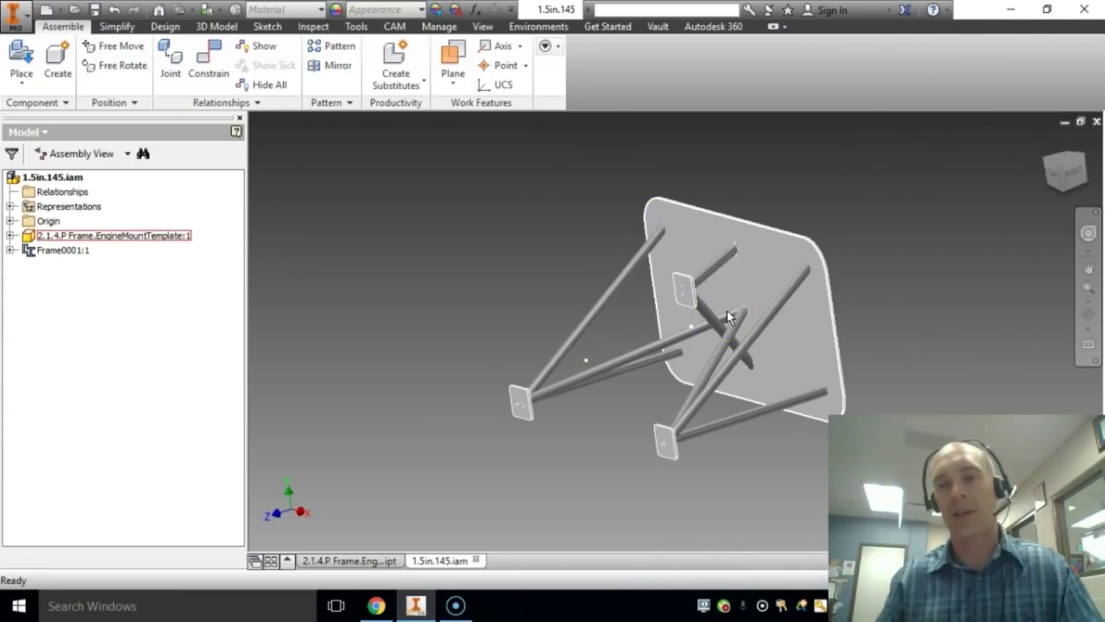
{"action": "left_click", "coordinate": [1081, 217]}
{"action": "left_click_drag", "start_coordinate": [1079, 178], "coordinate": [1025, 168]}
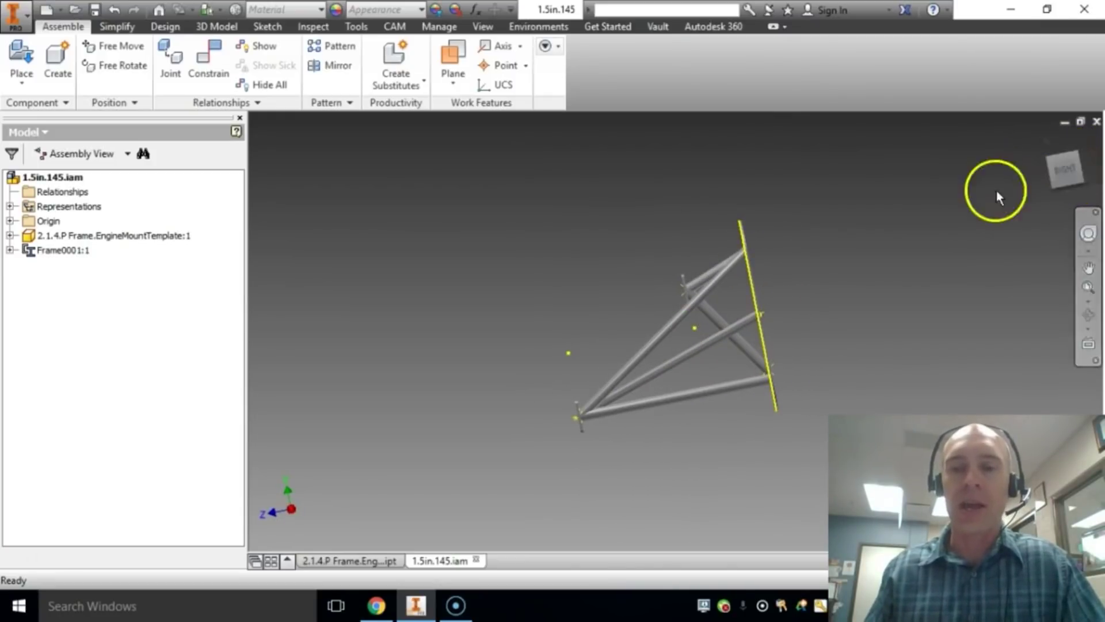
{"action": "left_click", "coordinate": [1051, 169]}
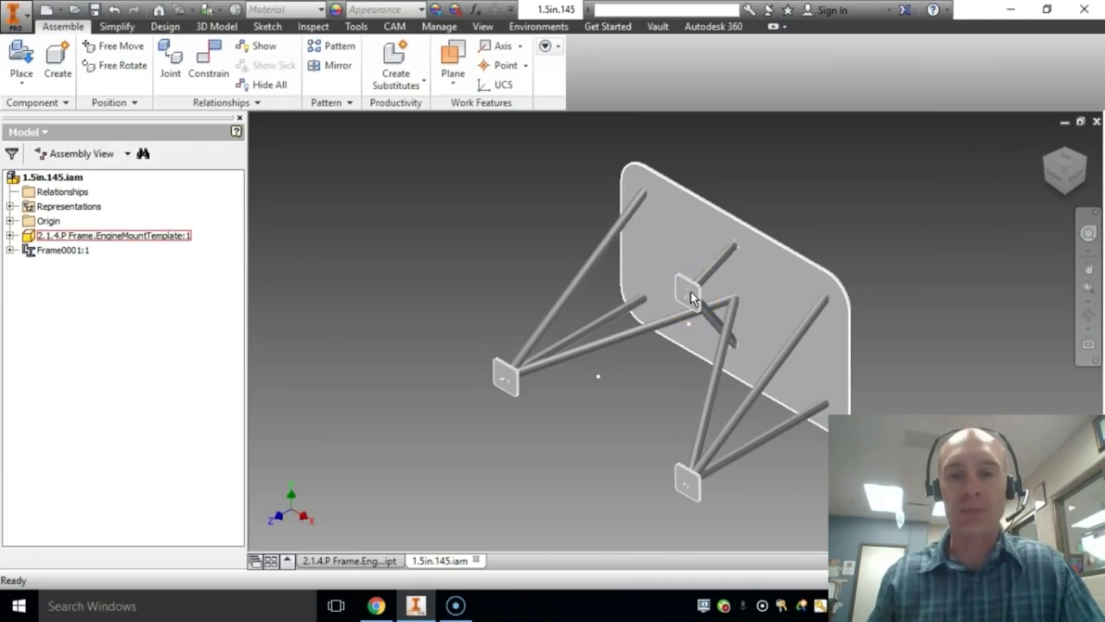
- Highlight the plate and Frame0001 tube members, clear the selection, and return to the spreadsheet
{"action": "mouse_move", "coordinate": [690, 291]}
{"action": "left_click_drag", "start_coordinate": [689, 291], "coordinate": [773, 184]}
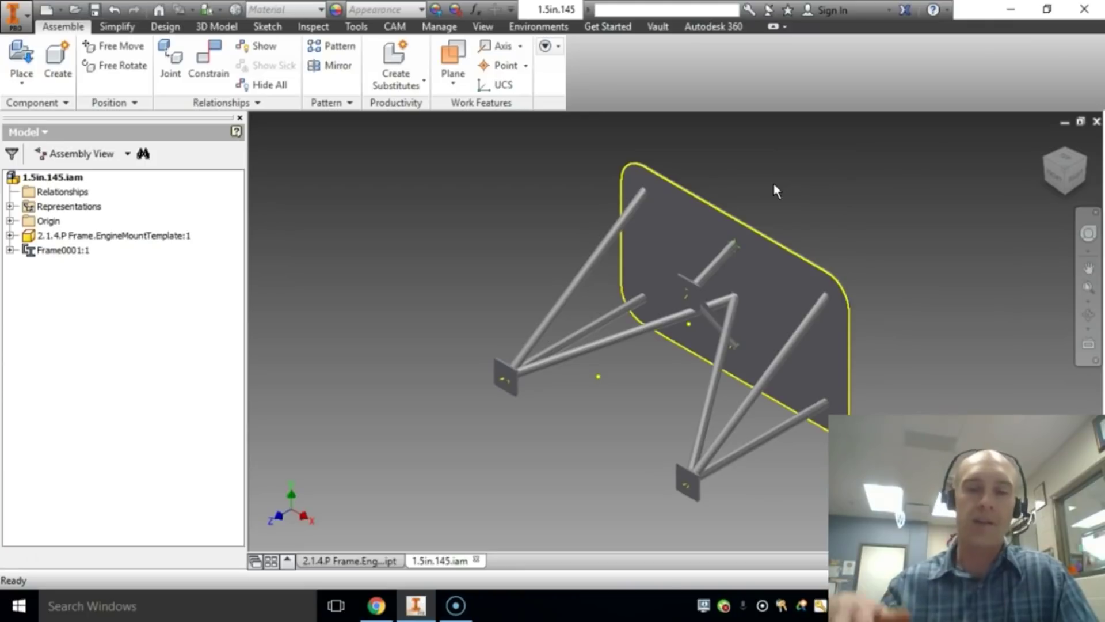
{"action": "left_click", "coordinate": [723, 244]}
{"action": "left_click_drag", "start_coordinate": [723, 243], "coordinate": [722, 268]}
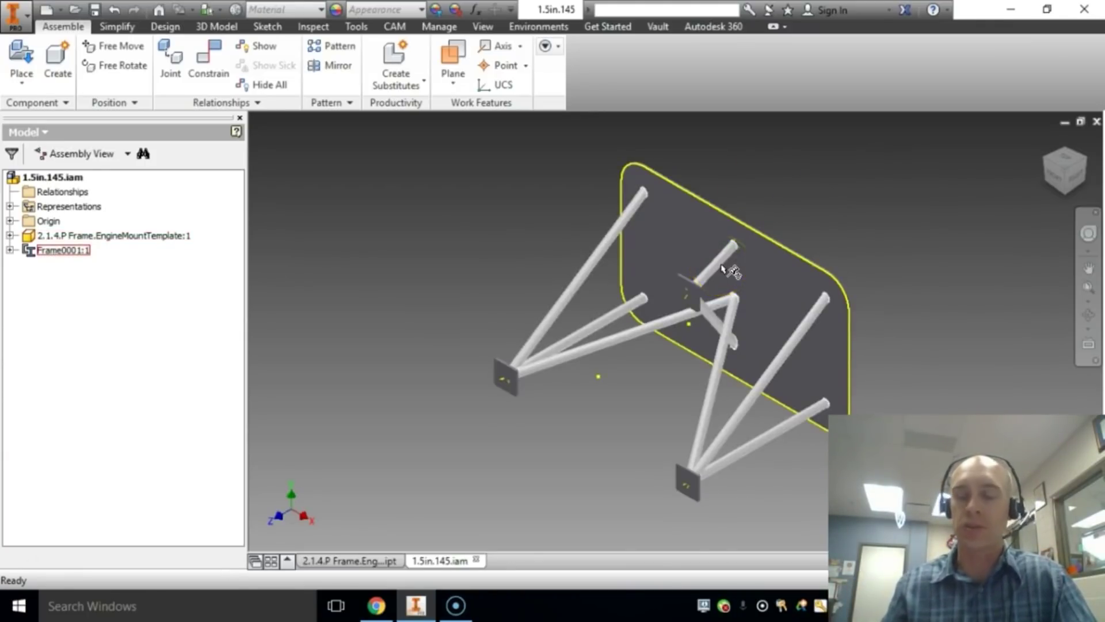
{"action": "left_click", "coordinate": [424, 226]}
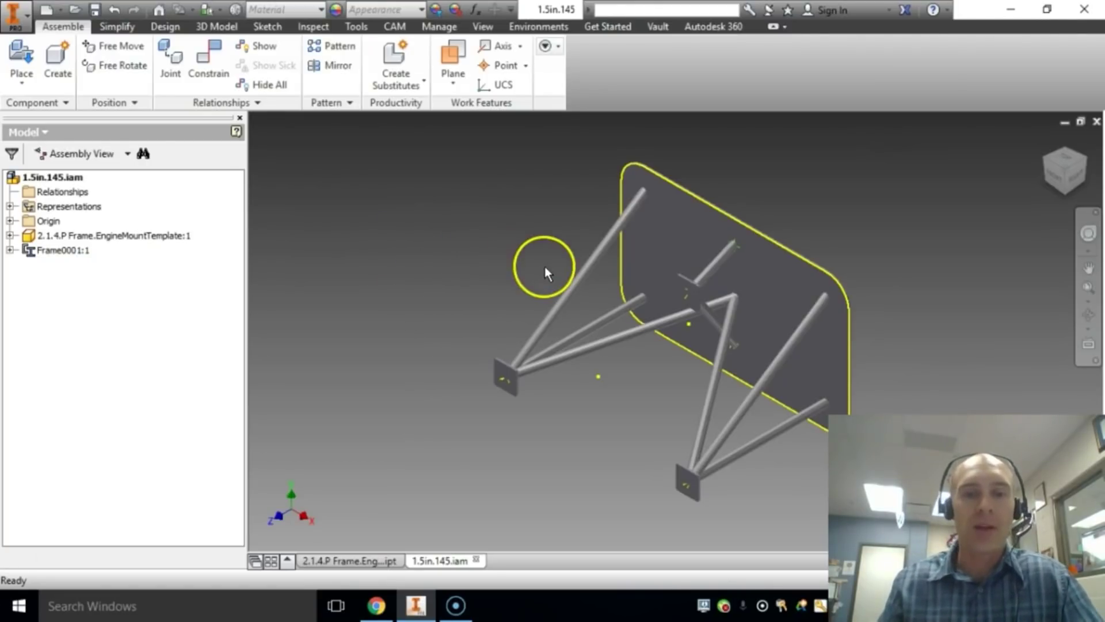
{"action": "key", "text": "alt+Tab"}
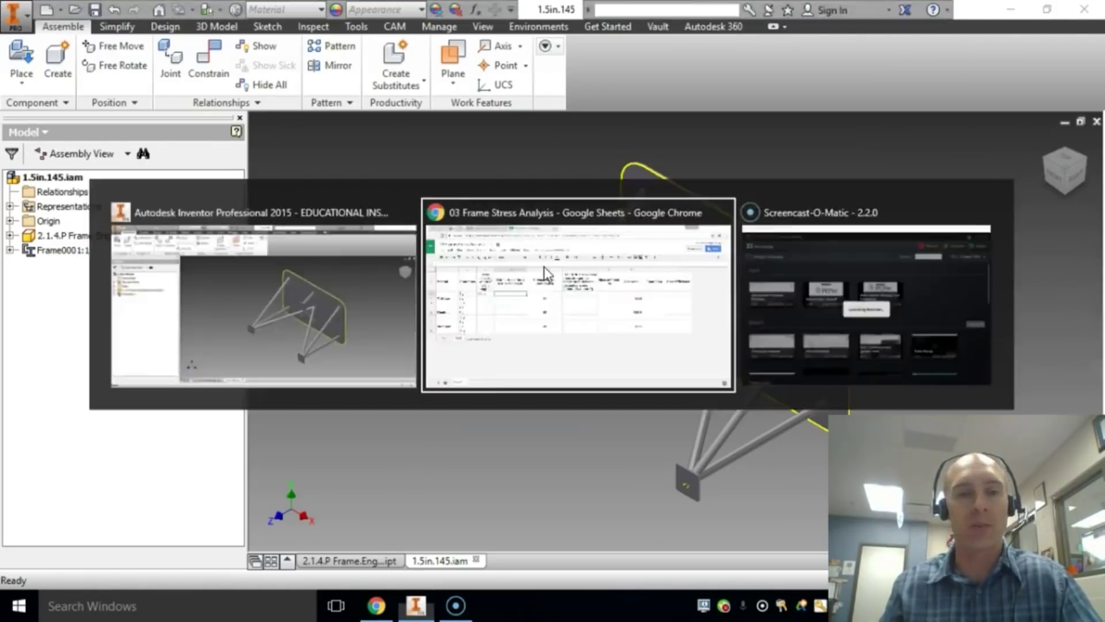
- Point out the Mild Steel, Titanium and Aluminum materials and the 1 g and 6 g conditions
{"action": "left_click", "coordinate": [111, 265]}
{"action": "left_click", "coordinate": [92, 316]}
{"action": "left_click", "coordinate": [92, 367]}
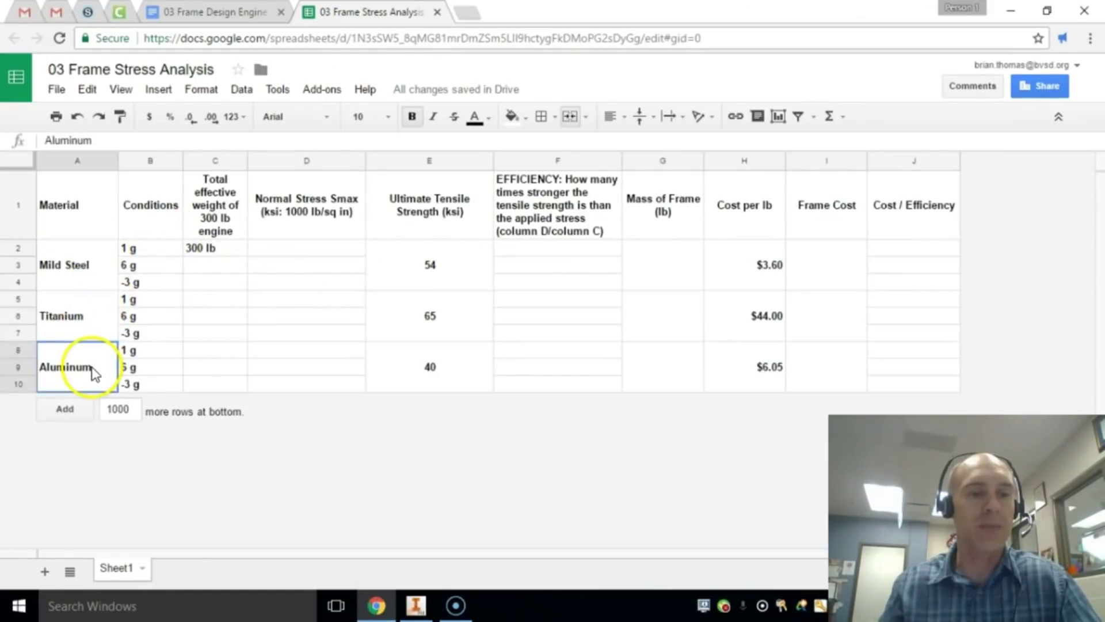
{"action": "left_click", "coordinate": [171, 217]}
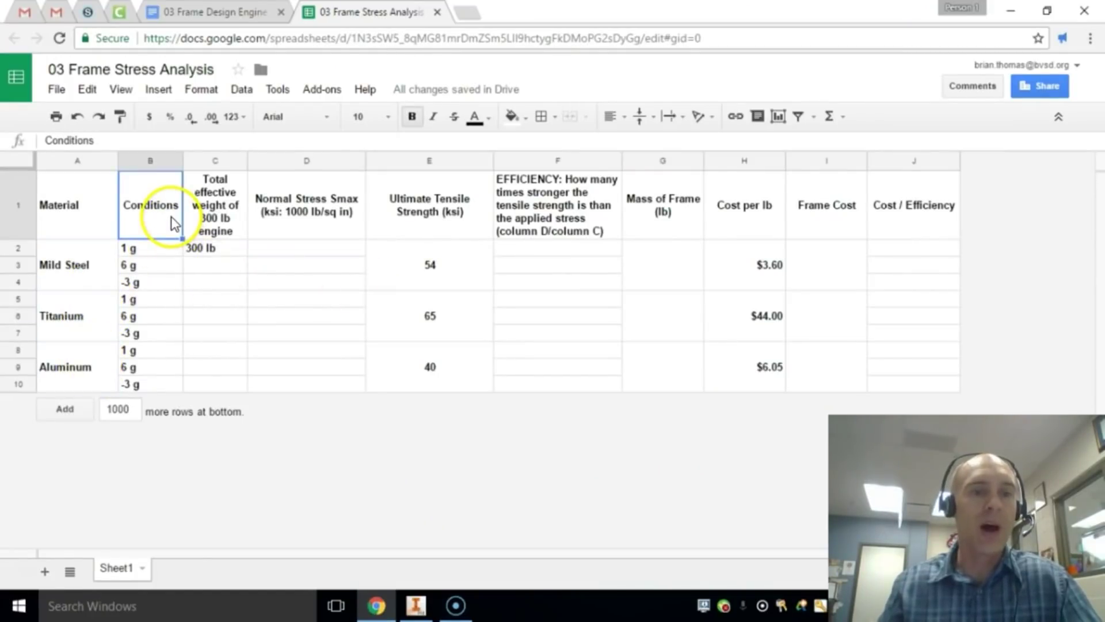
{"action": "left_click", "coordinate": [150, 252]}
{"action": "left_click", "coordinate": [147, 269]}
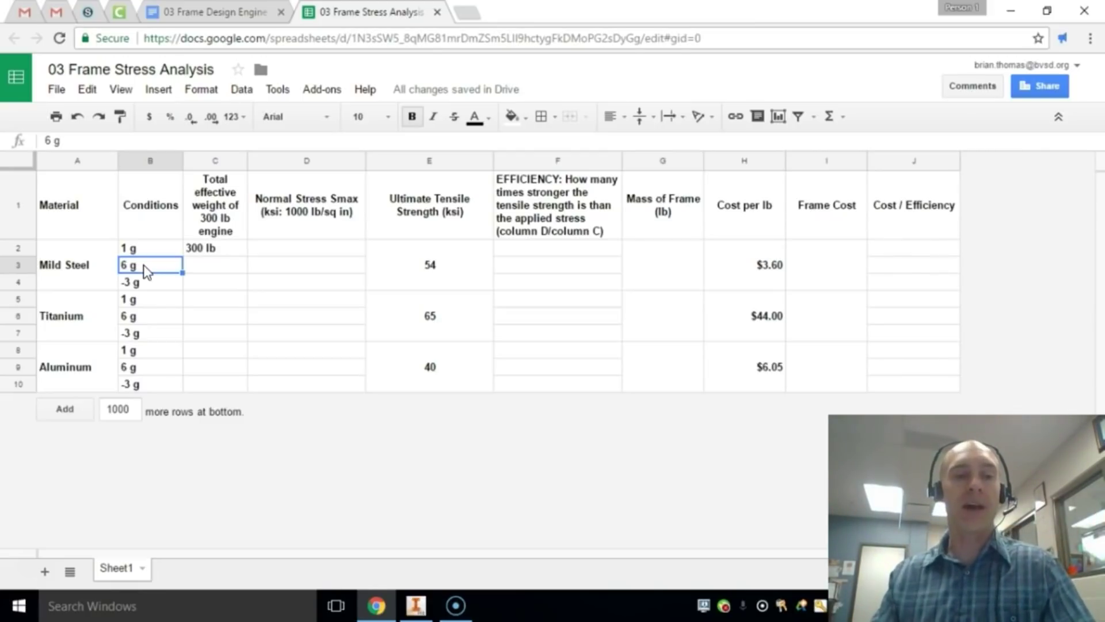
- Point out the -3 g condition and the 300 lb engine weight, then return to Inventor
{"action": "left_click", "coordinate": [137, 268]}
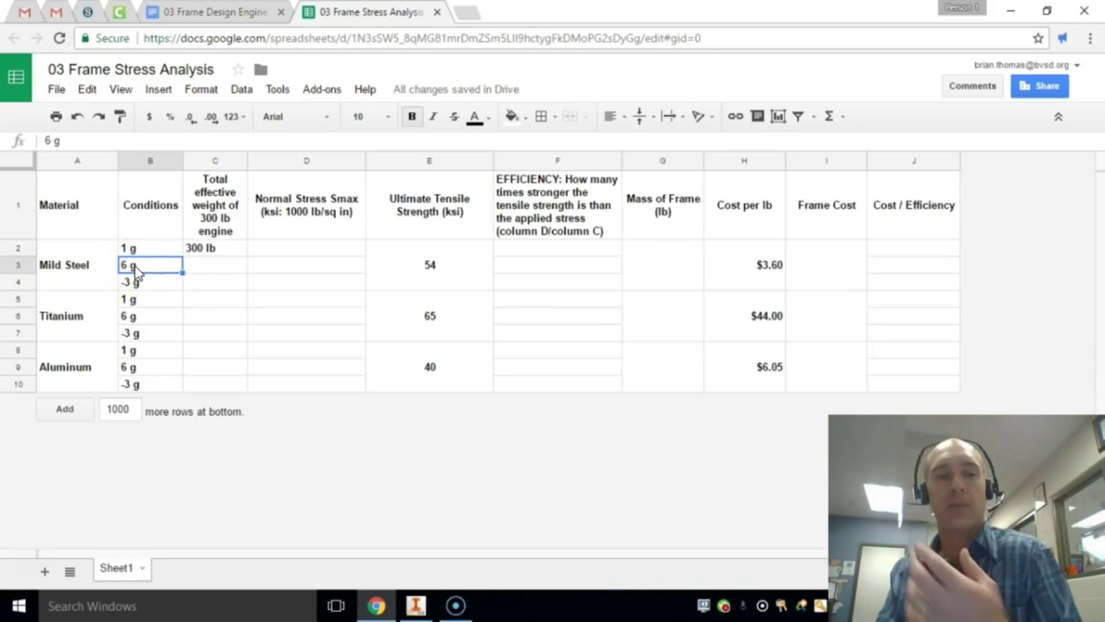
{"action": "left_click", "coordinate": [137, 268]}
{"action": "left_click", "coordinate": [159, 255]}
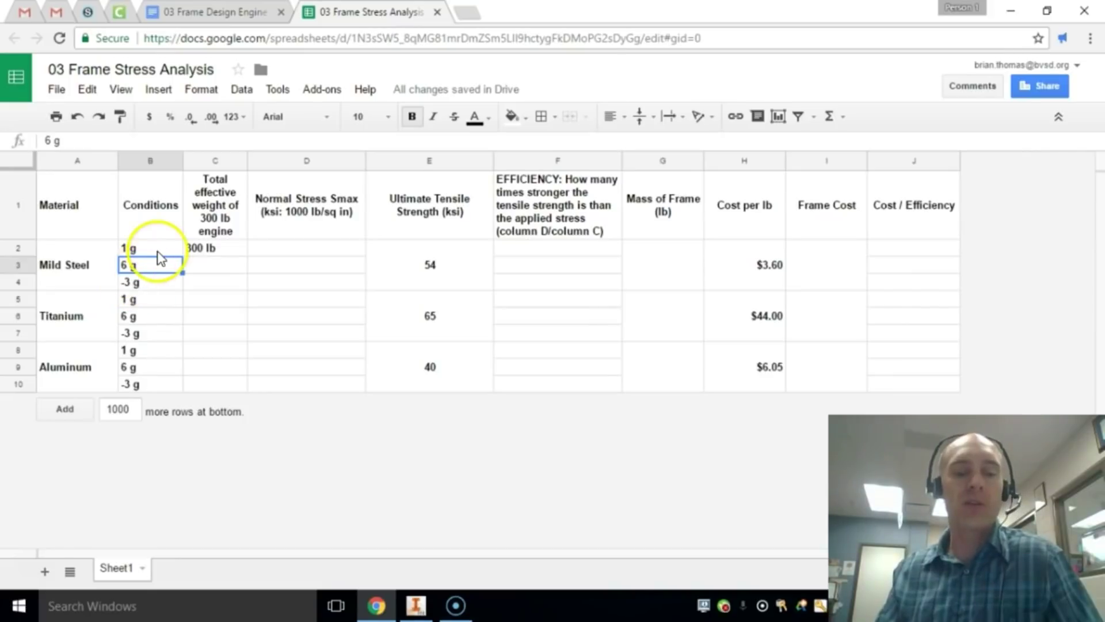
{"action": "left_click", "coordinate": [135, 287]}
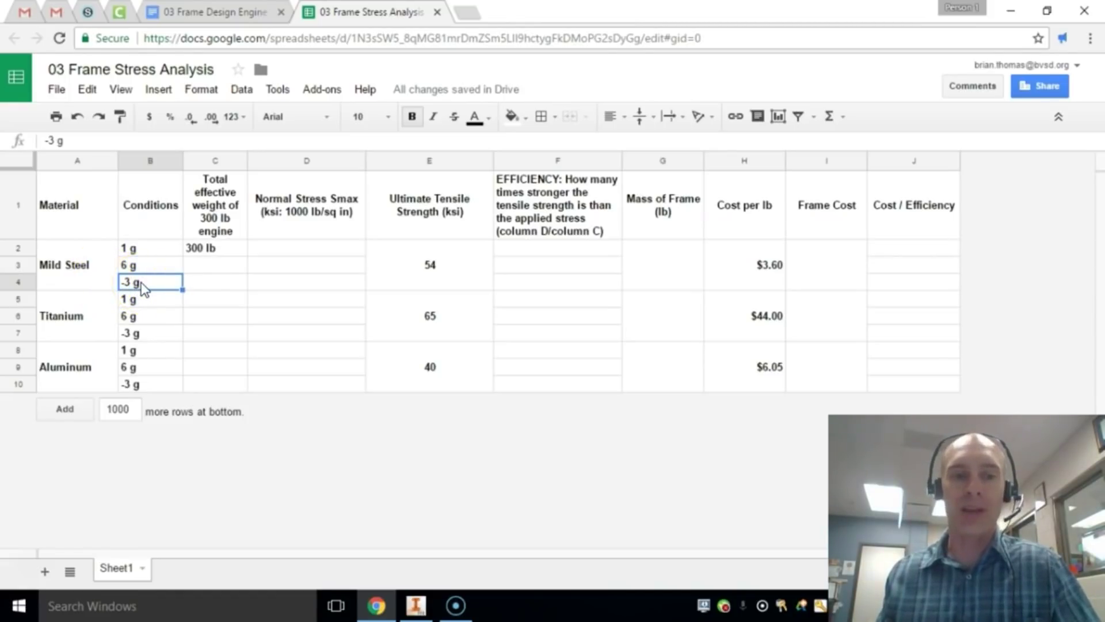
{"action": "left_click", "coordinate": [156, 250]}
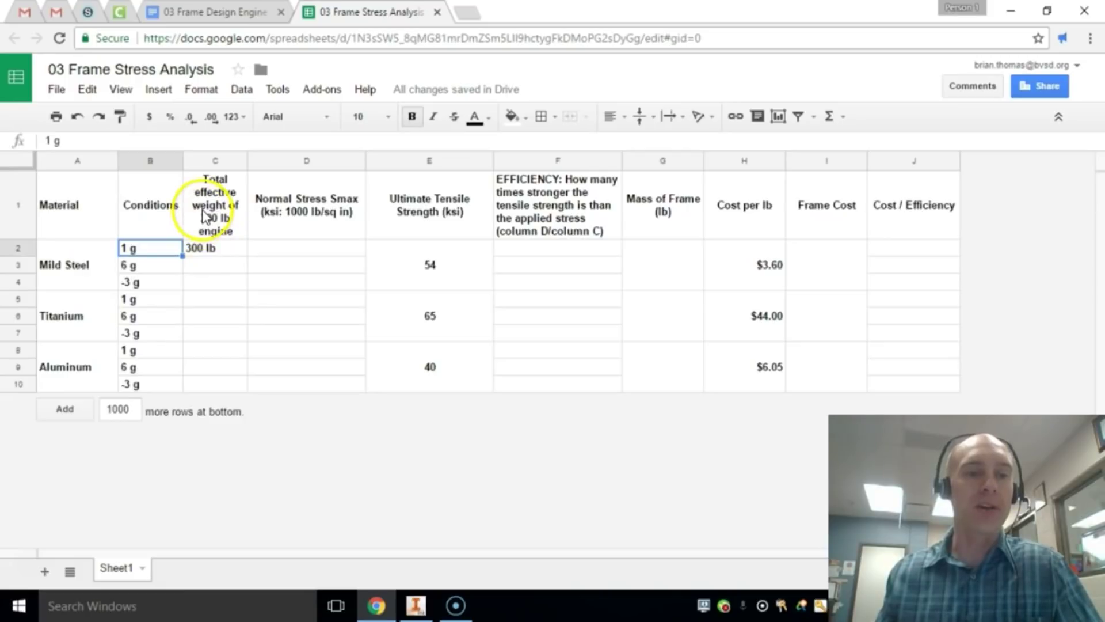
{"action": "left_click", "coordinate": [208, 251]}
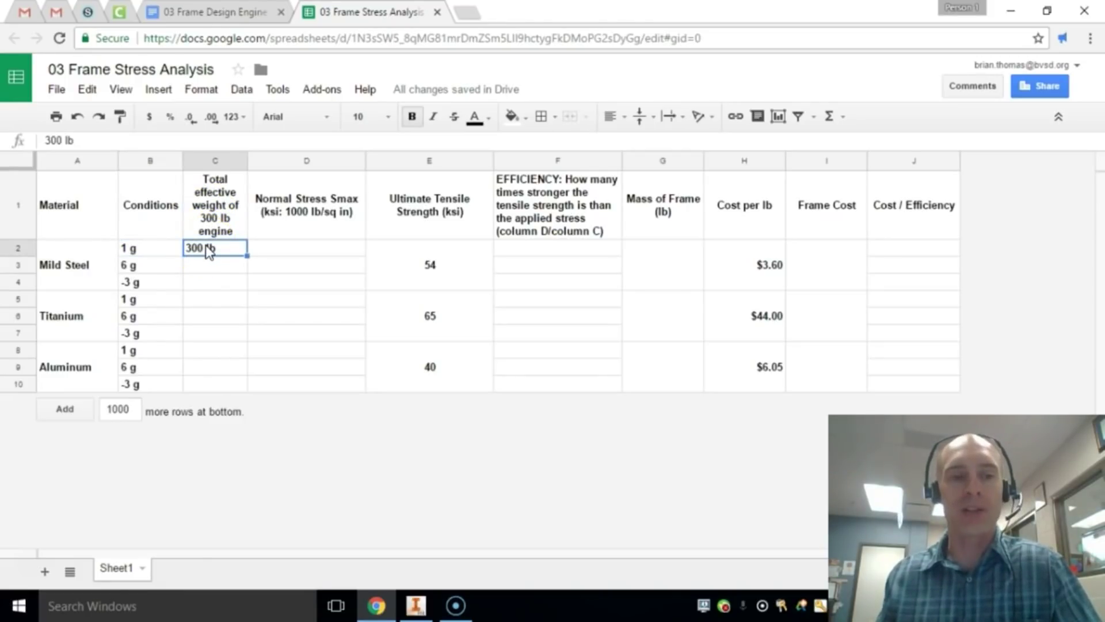
{"action": "key", "text": "alt+Tab"}
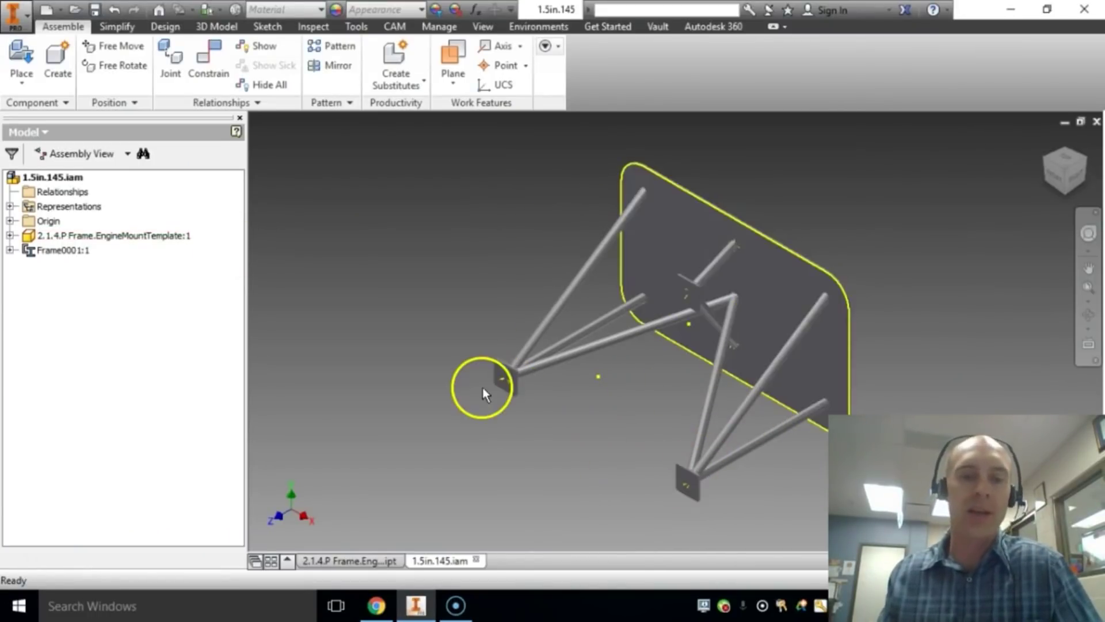
- Deselect the plate in the frame assembly and return to the Frame Stress Analysis sheet
{"action": "left_click", "coordinate": [509, 373]}
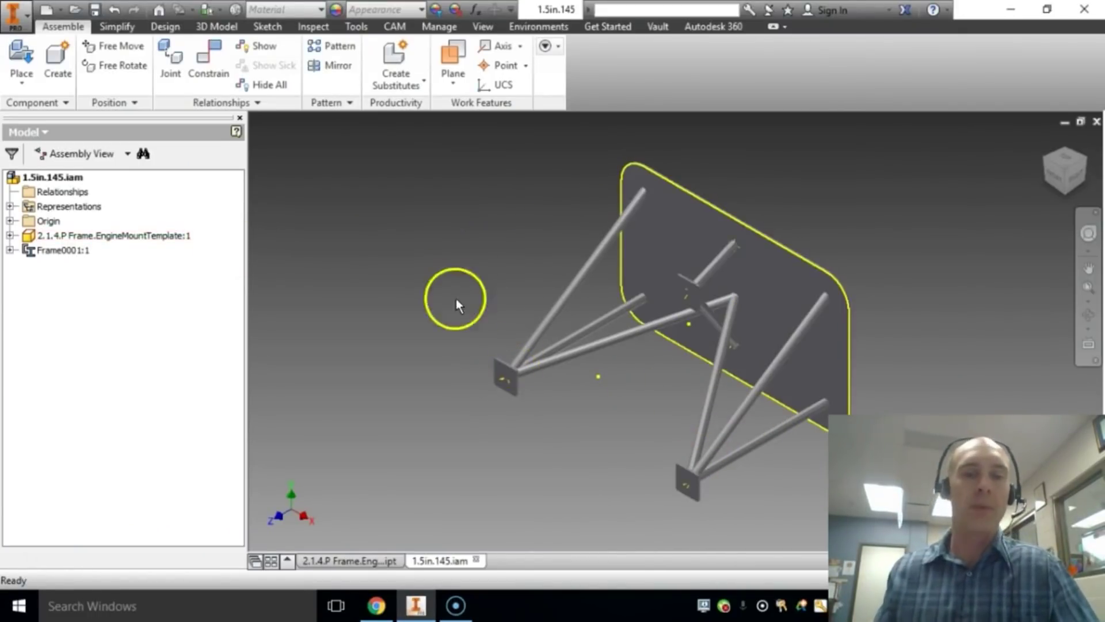
{"action": "key", "text": "alt+Tab"}
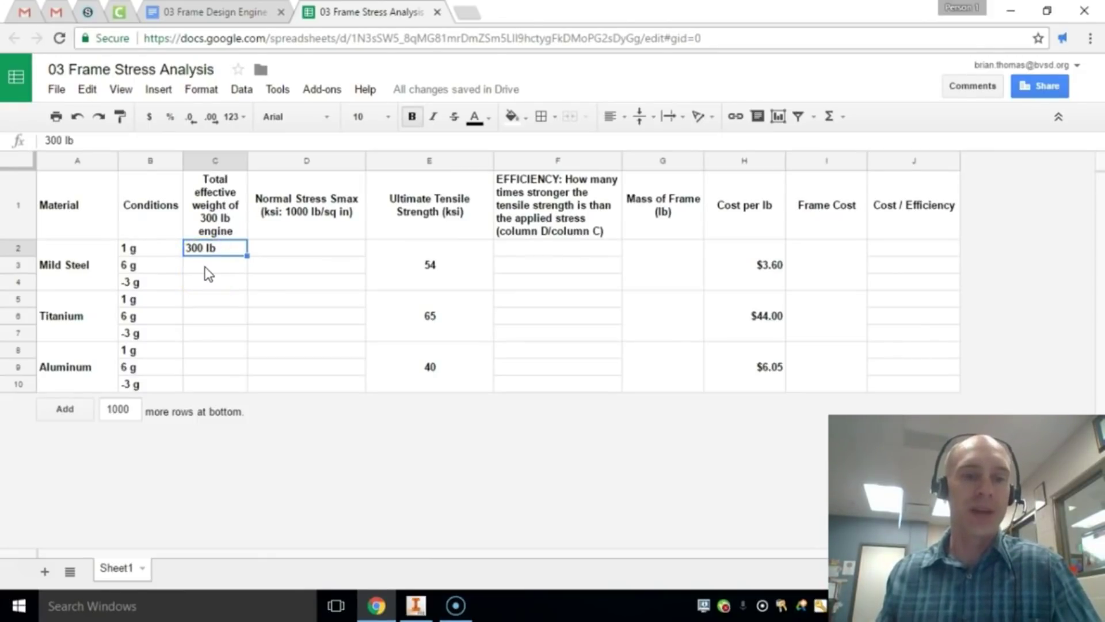
{"action": "left_click", "coordinate": [306, 225]}
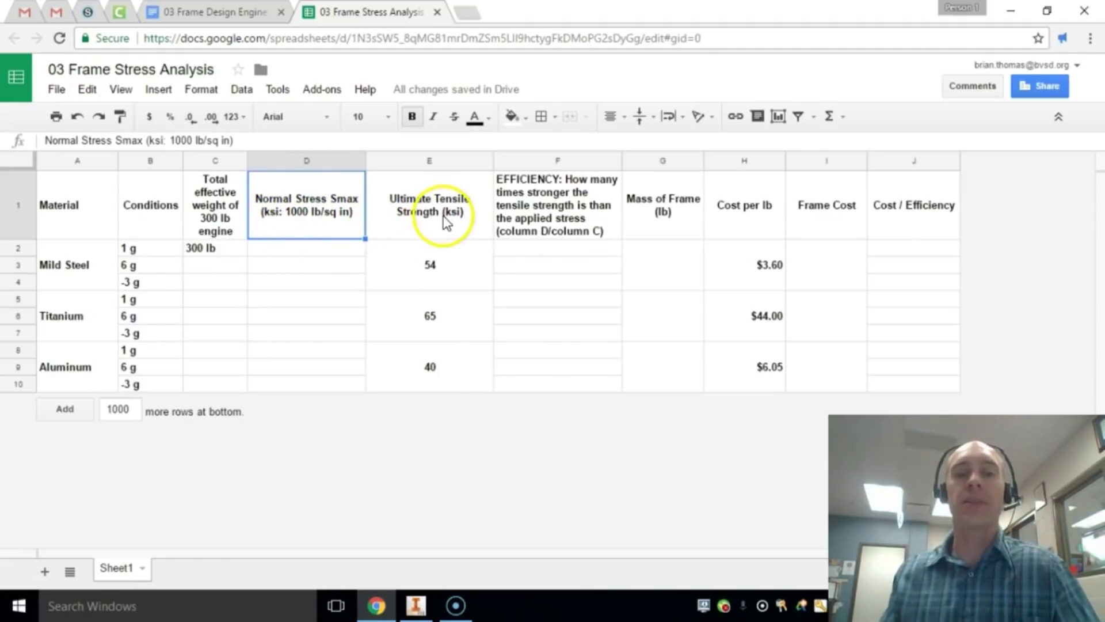
{"action": "left_click", "coordinate": [420, 281]}
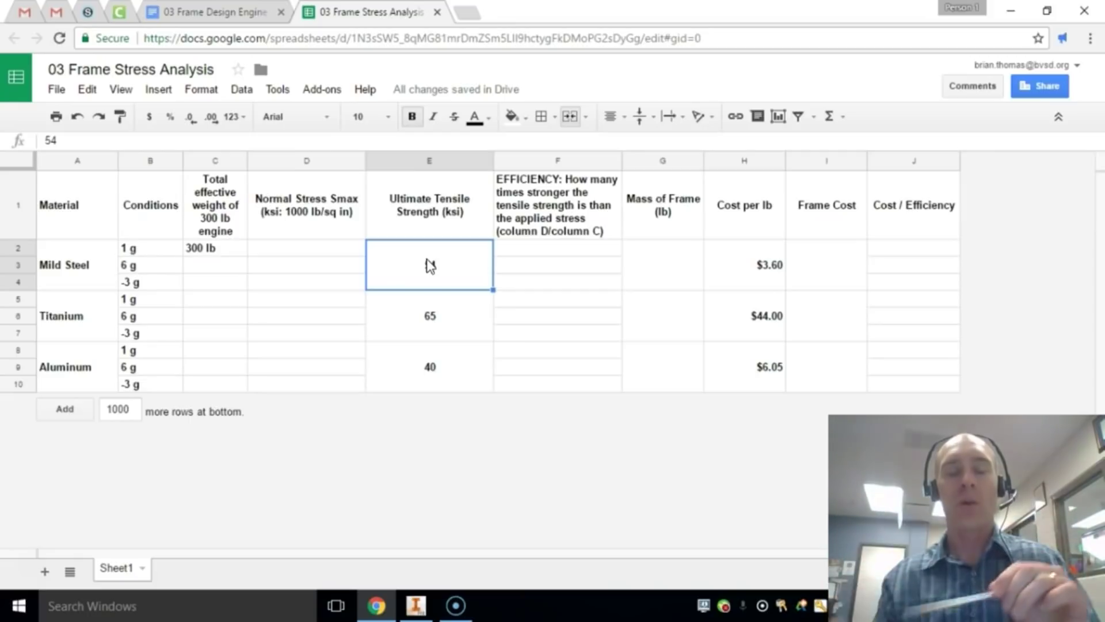
{"action": "left_click", "coordinate": [470, 267]}
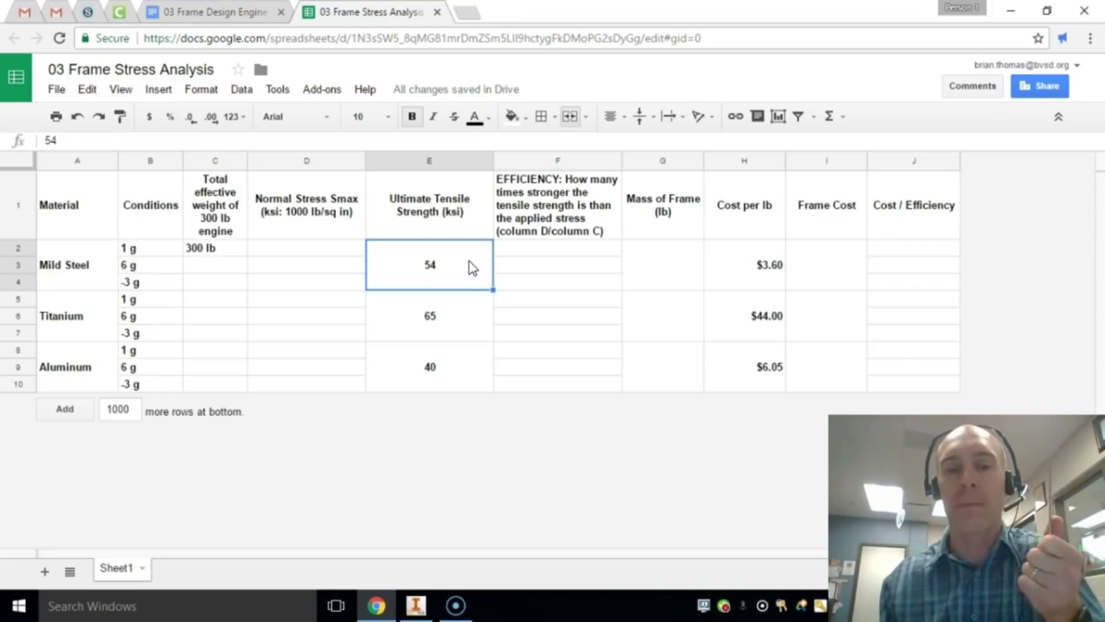
{"action": "left_click", "coordinate": [291, 251]}
{"action": "left_click", "coordinate": [144, 268]}
{"action": "left_click", "coordinate": [141, 285]}
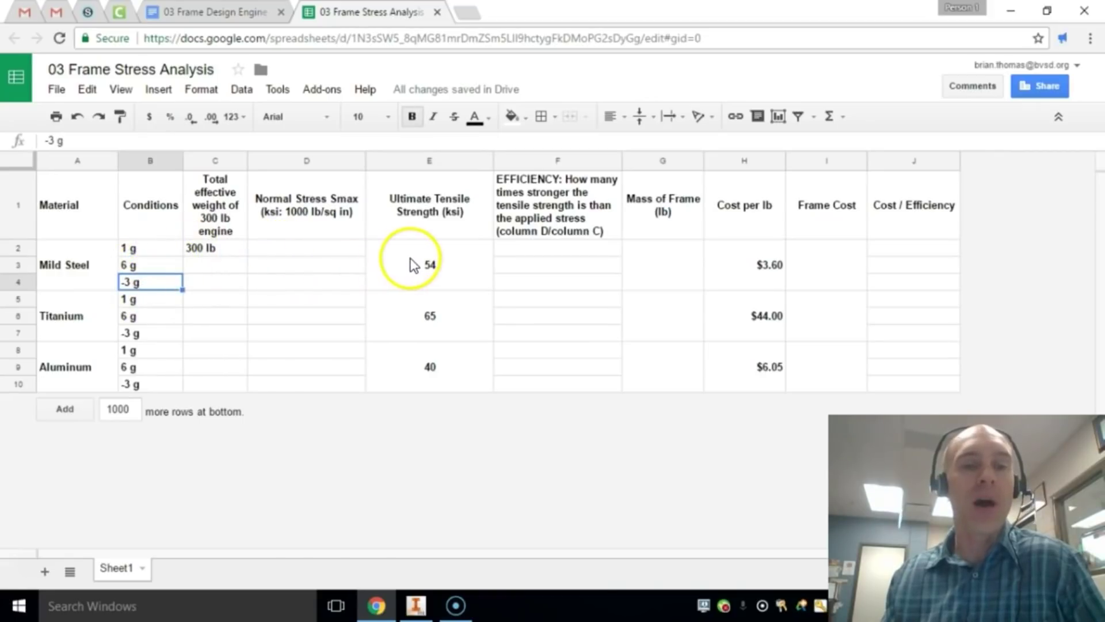
{"action": "left_click", "coordinate": [429, 269]}
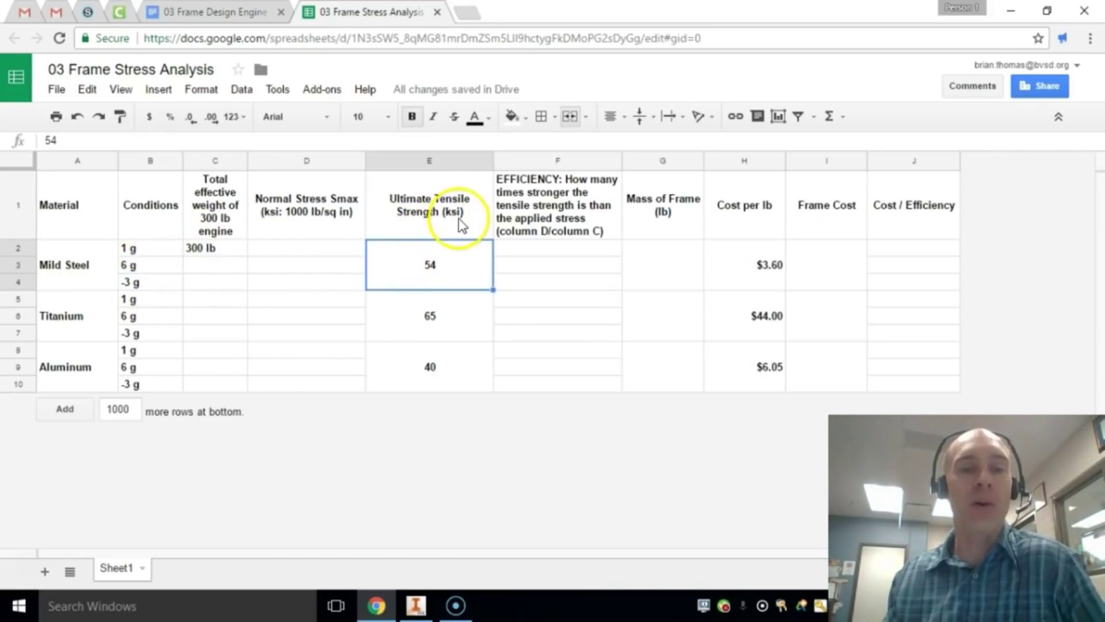
{"action": "left_click", "coordinate": [303, 271]}
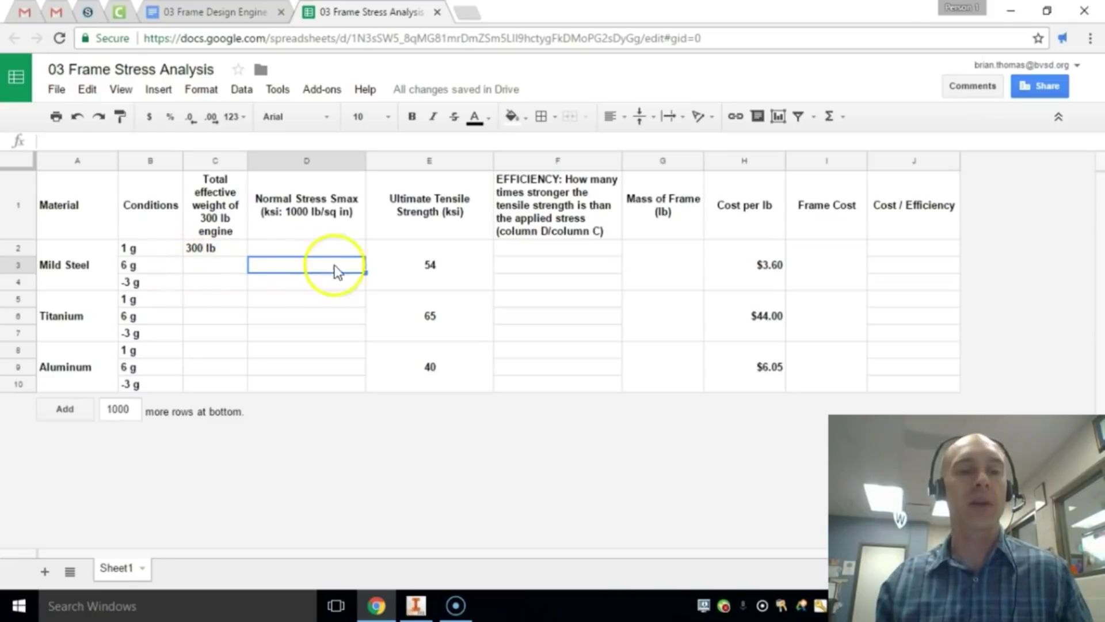
{"action": "left_click", "coordinate": [408, 273]}
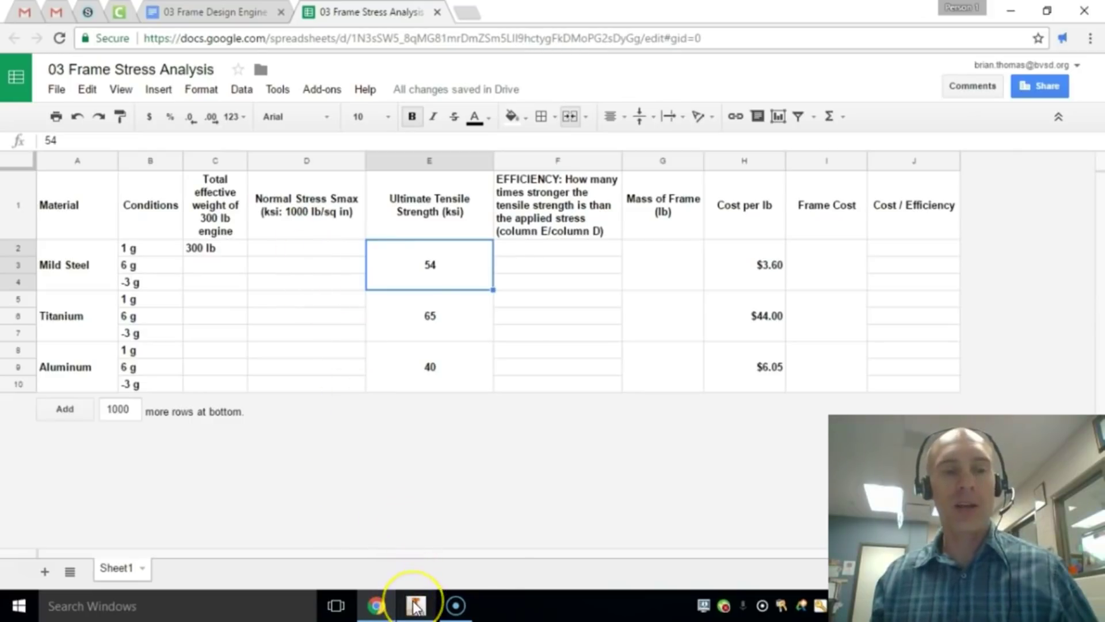
{"action": "mouse_move", "coordinate": [416, 605]}
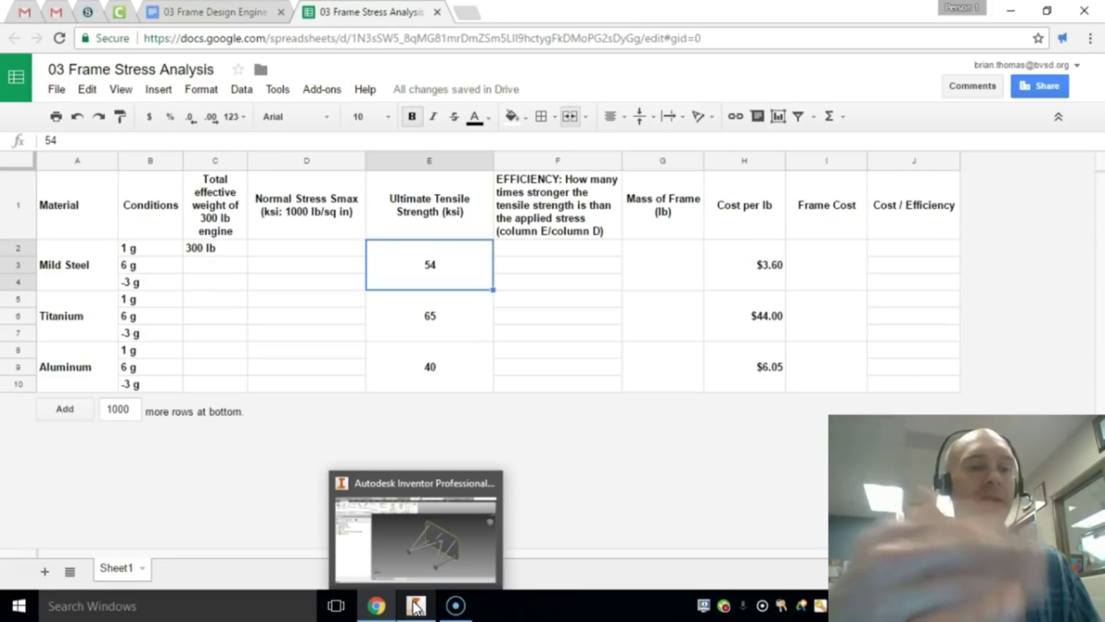
{"action": "left_click", "coordinate": [415, 605]}
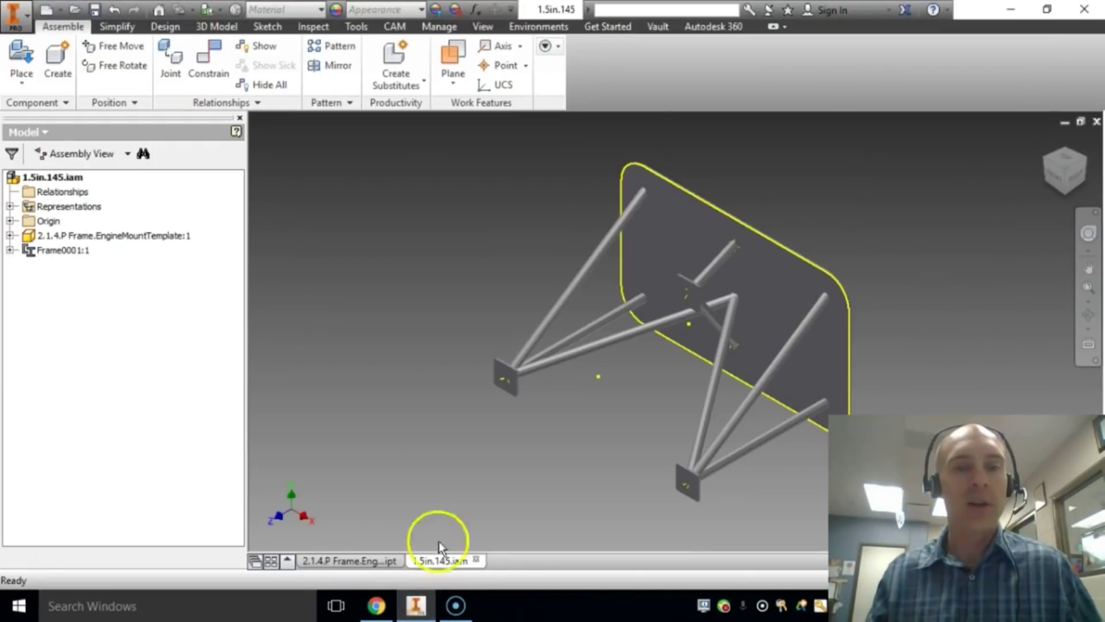
- Open Frame Analysis for the tube frame, showing Normal Stress Smax from -0.1972 to 0.4765 ksi
{"action": "left_click", "coordinate": [577, 294]}
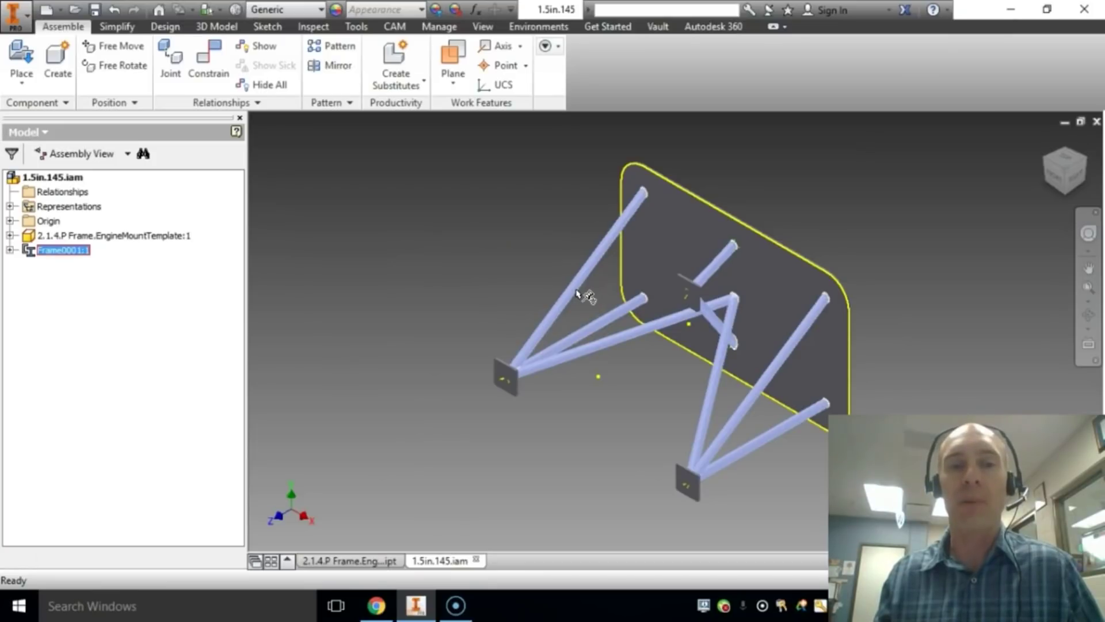
{"action": "mouse_move", "coordinate": [576, 295]}
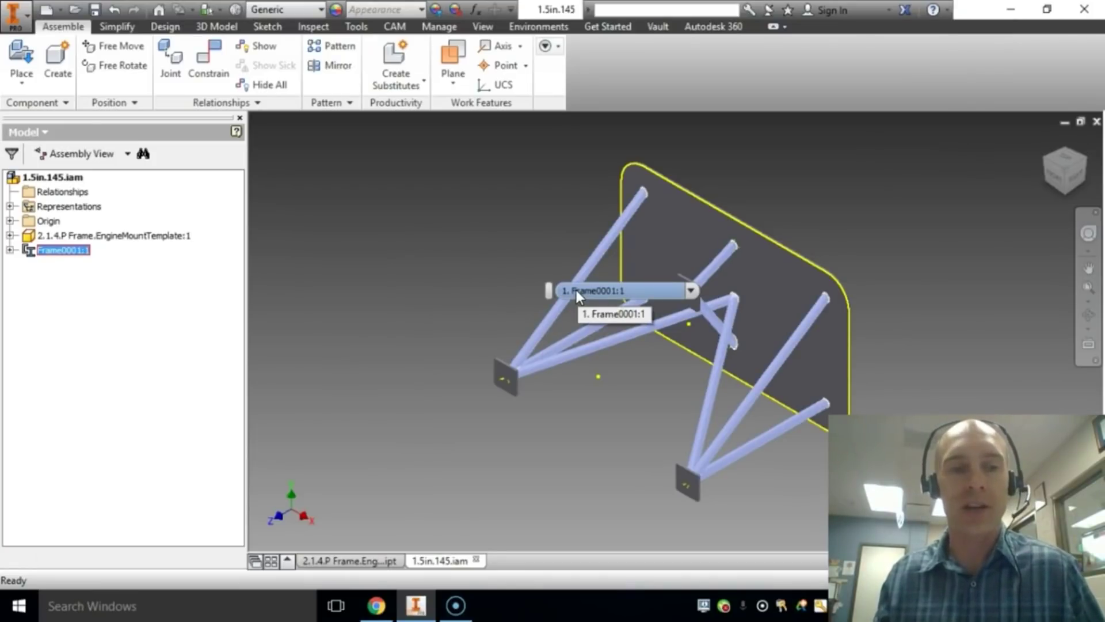
{"action": "left_click", "coordinate": [481, 257]}
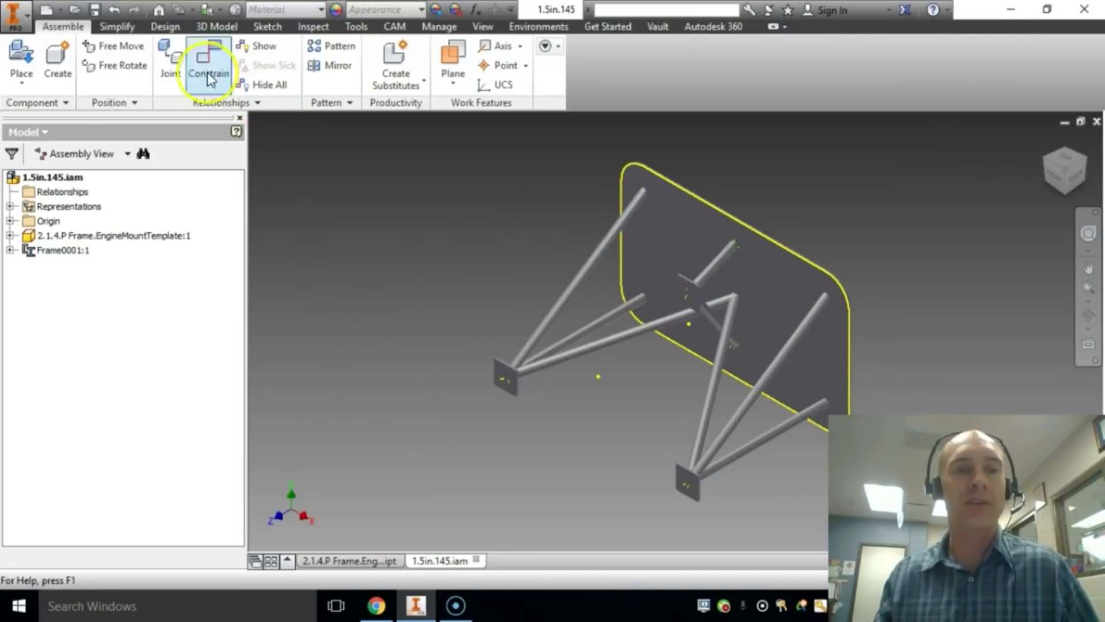
{"action": "left_click", "coordinate": [156, 26]}
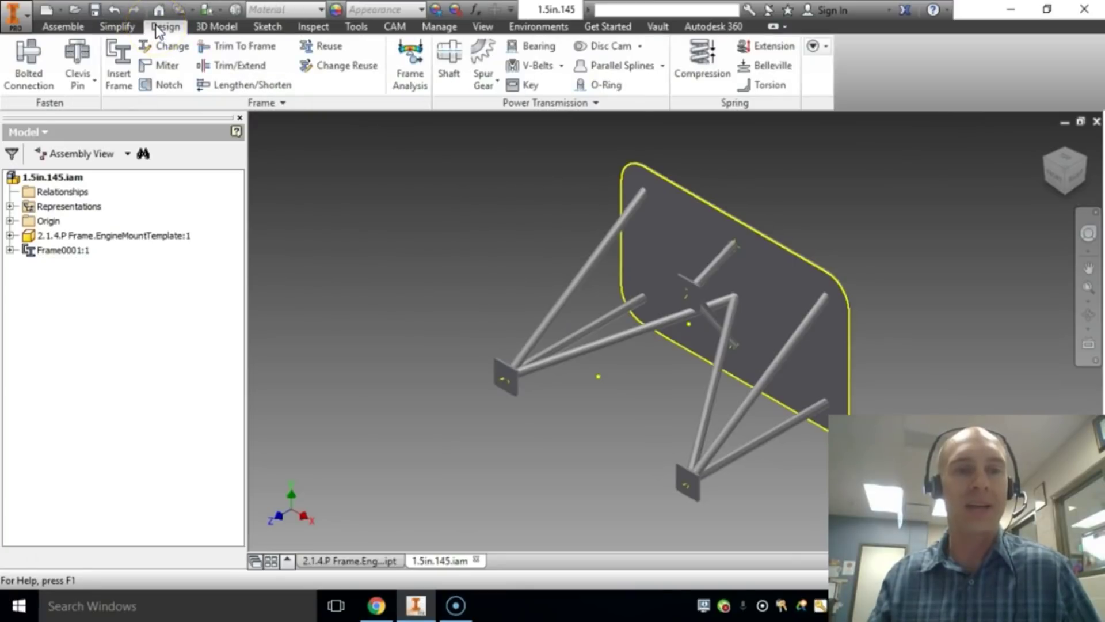
{"action": "left_click", "coordinate": [406, 74]}
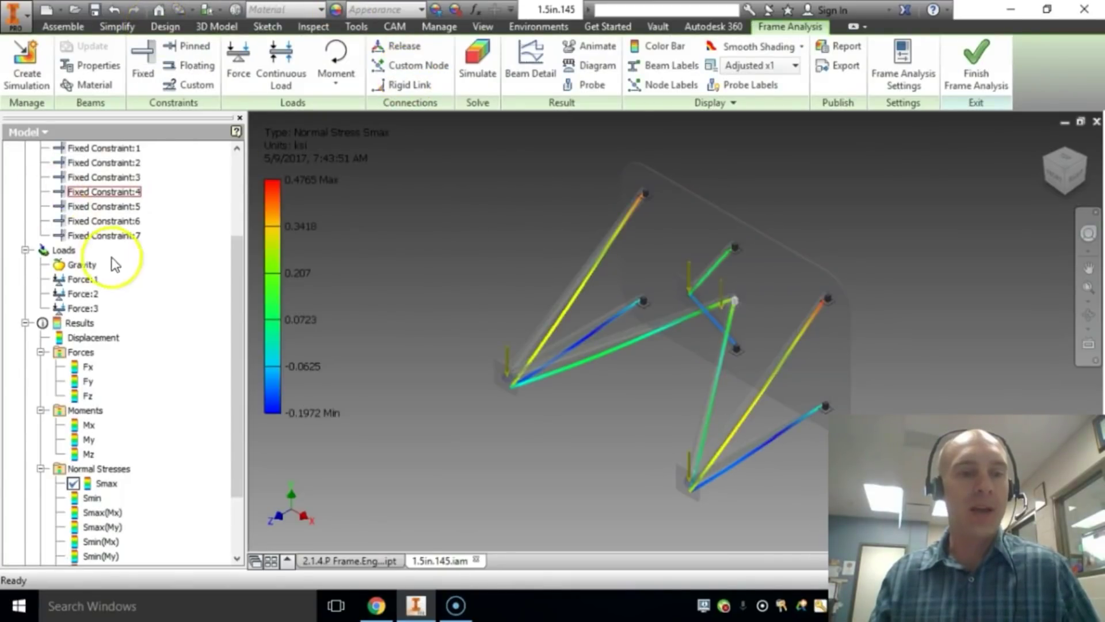
- Edit the Gravity load, trying a 3* multiplier and flipping the load direction back and forth
{"action": "right_click", "coordinate": [83, 264]}
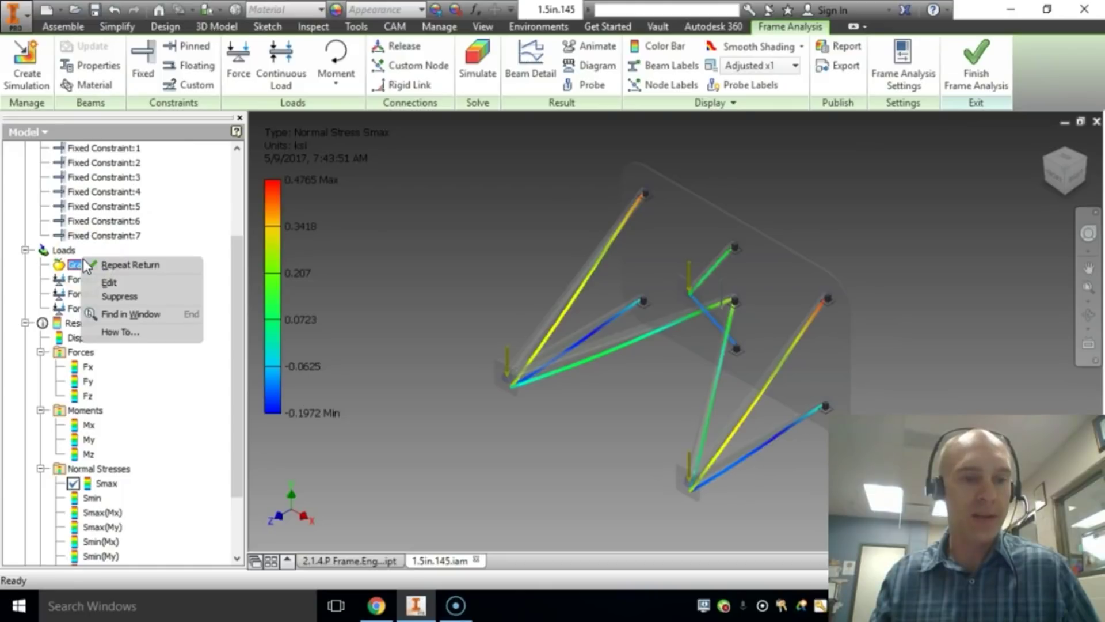
{"action": "left_click", "coordinate": [103, 282]}
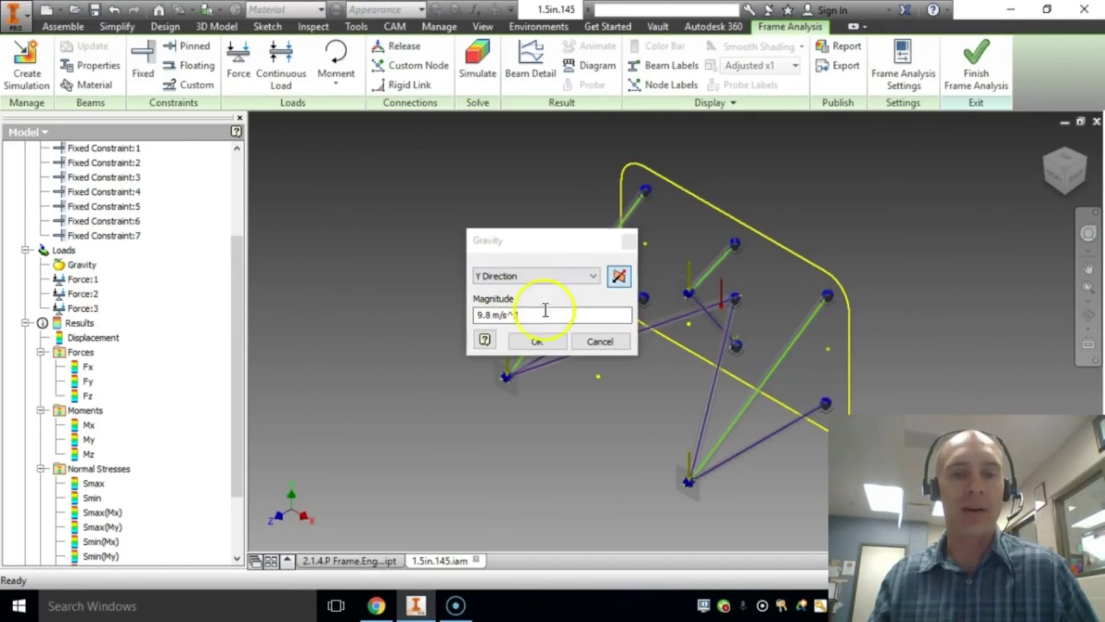
{"action": "left_click", "coordinate": [479, 314]}
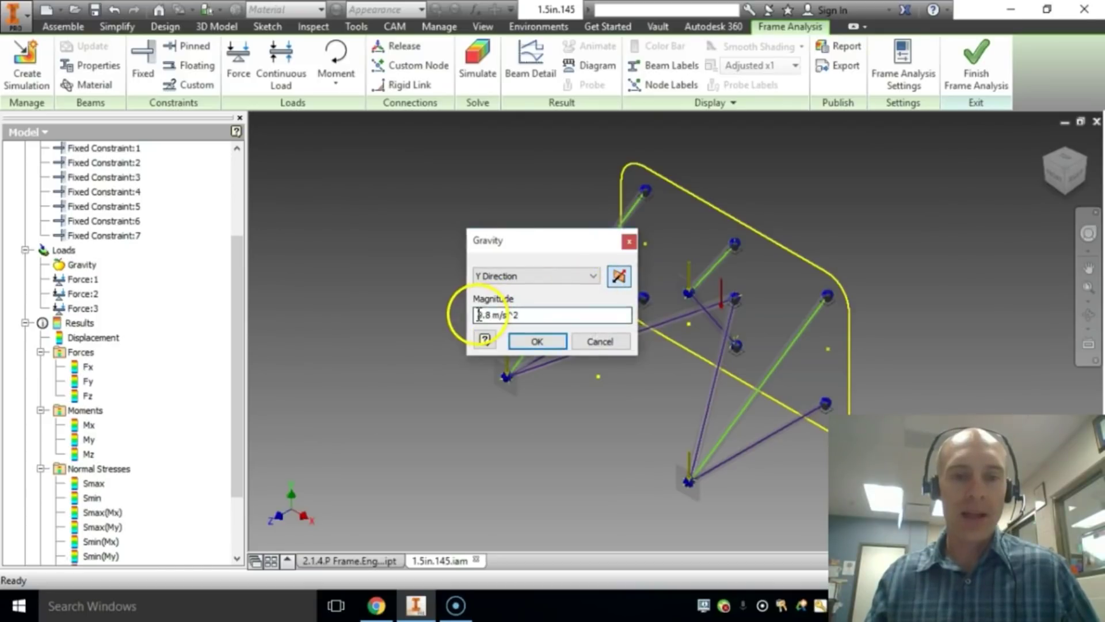
{"action": "type", "text": "3"}
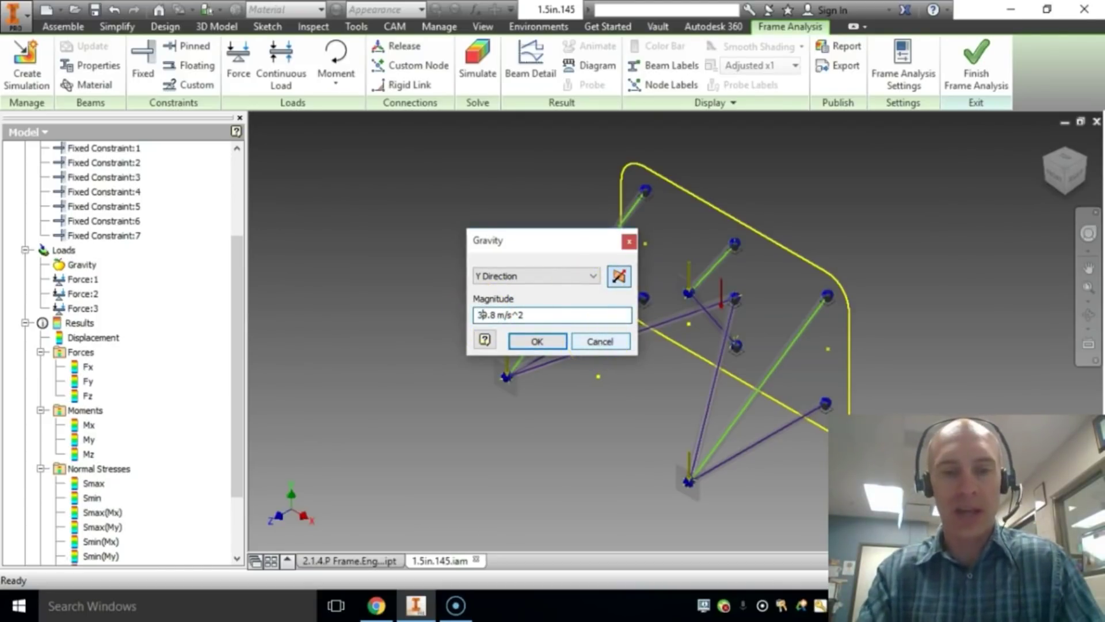
{"action": "type", "text": "*"}
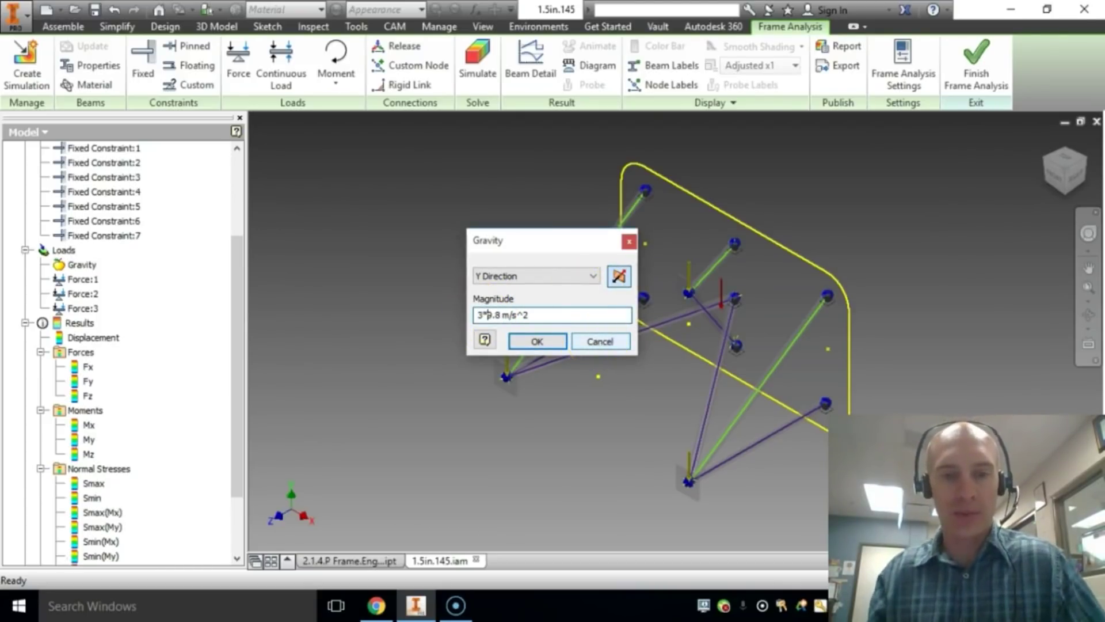
{"action": "left_click", "coordinate": [619, 277]}
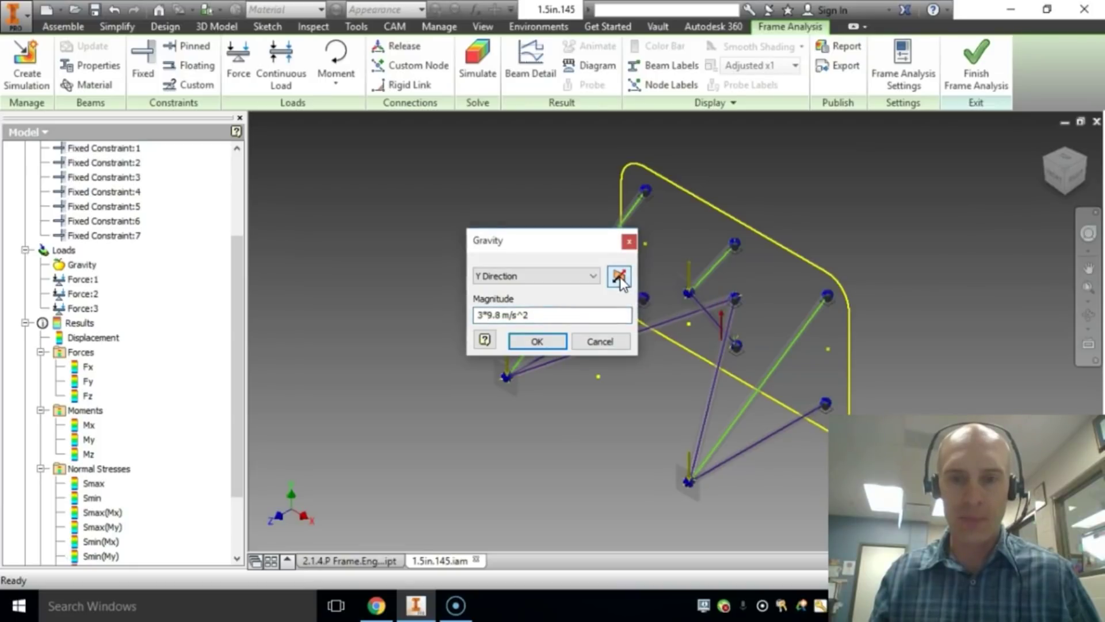
{"action": "left_click", "coordinate": [478, 316]}
{"action": "left_click", "coordinate": [619, 276]}
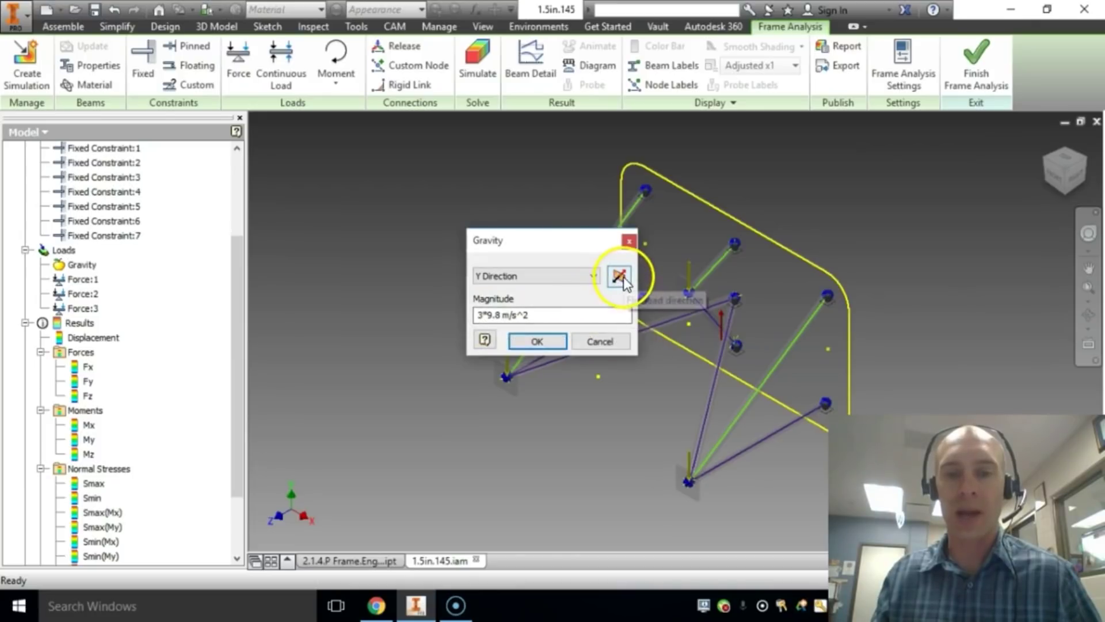
- Restore the gravity magnitude to 9.8 m/s^2 in Y, apply it, and run the simulation
{"action": "left_click", "coordinate": [561, 312]}
{"action": "left_click", "coordinate": [481, 315]}
{"action": "key", "text": "BackSpace"}
{"action": "type", "text": "6"}
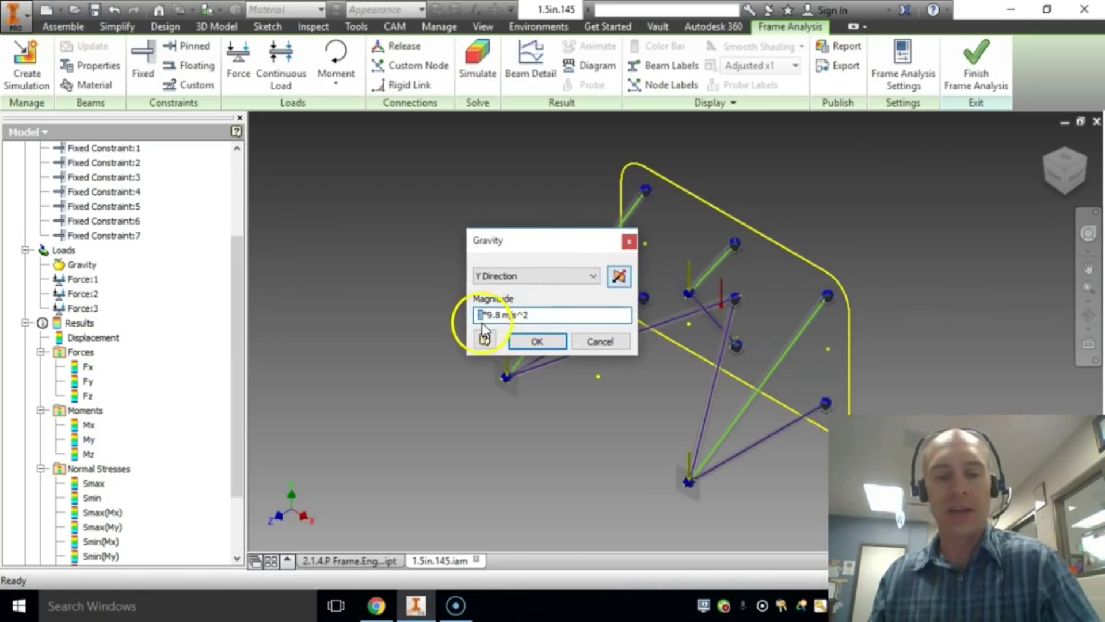
{"action": "key", "text": "BackSpace"}
{"action": "key", "text": "Delete"}
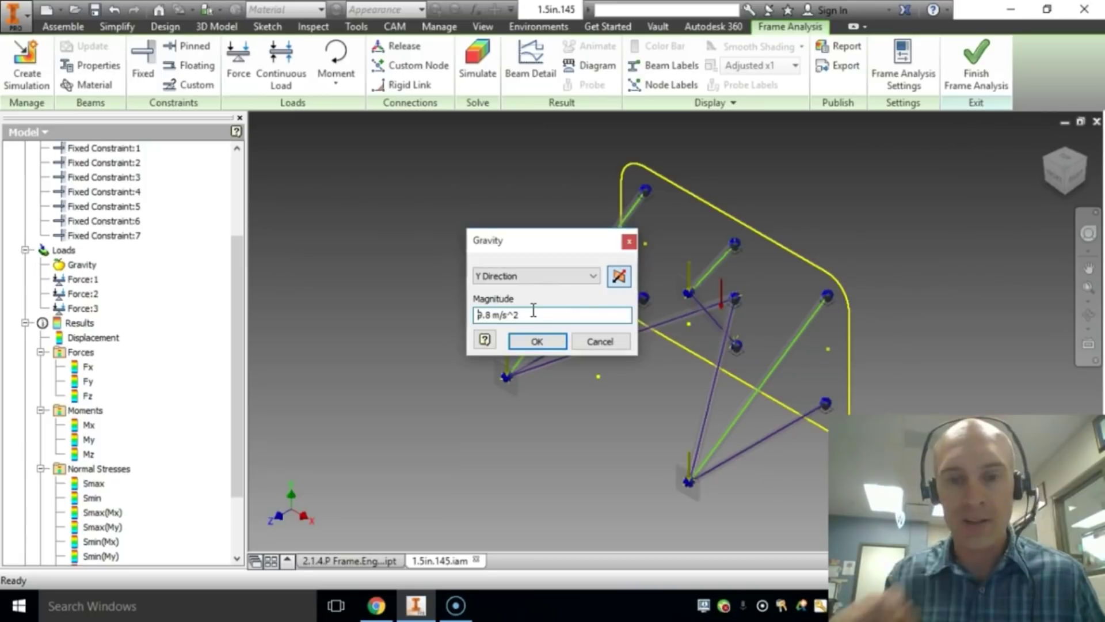
{"action": "left_click", "coordinate": [515, 341]}
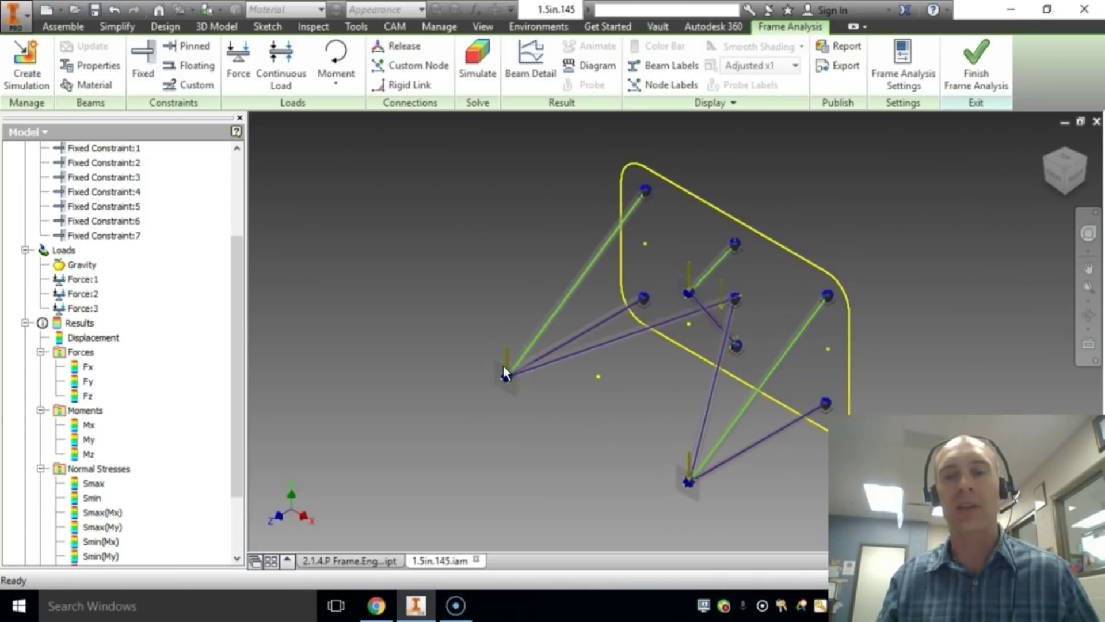
{"action": "left_click", "coordinate": [475, 70]}
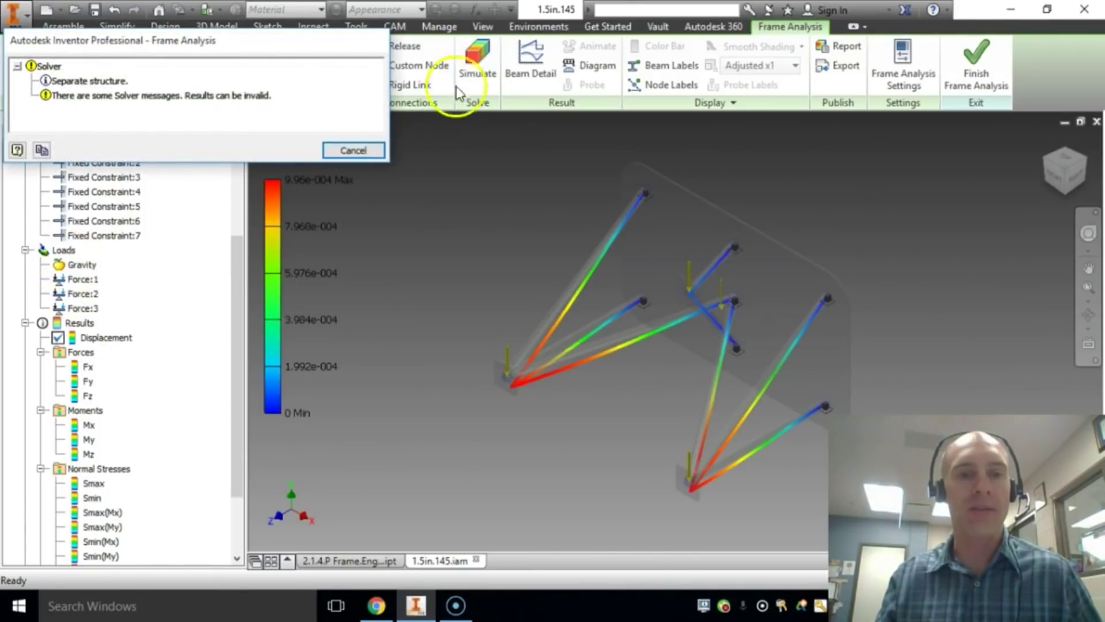
- Dismiss the solver messages and display Normal Stress Smax peaking at 0.4765 ksi
{"action": "left_click", "coordinate": [352, 150]}
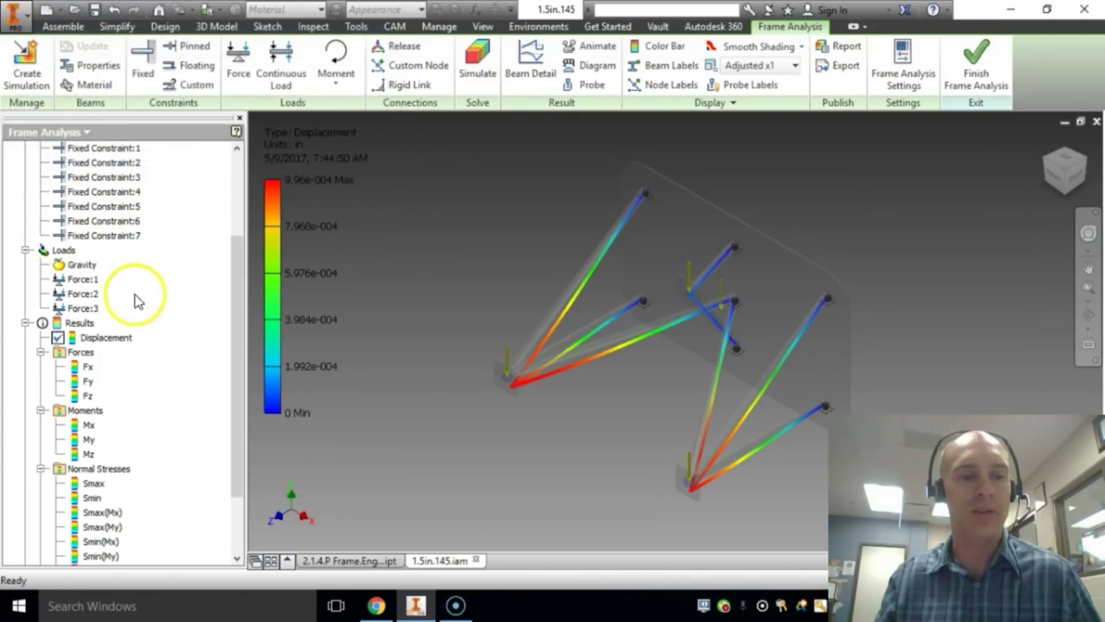
{"action": "double_click", "coordinate": [93, 482]}
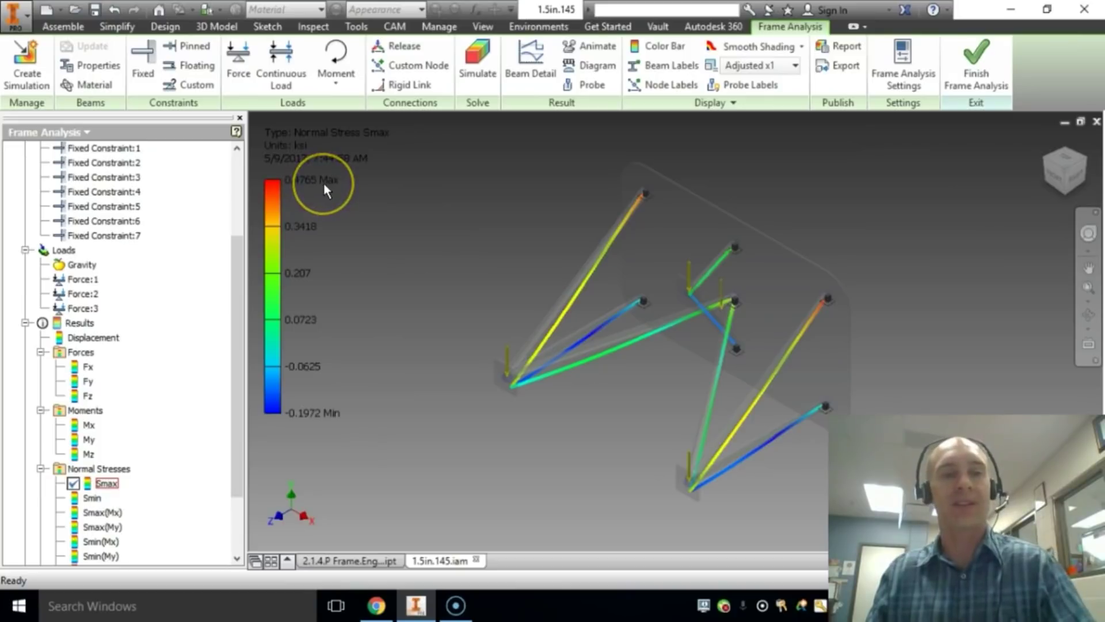
{"action": "key", "text": "alt+Tab"}
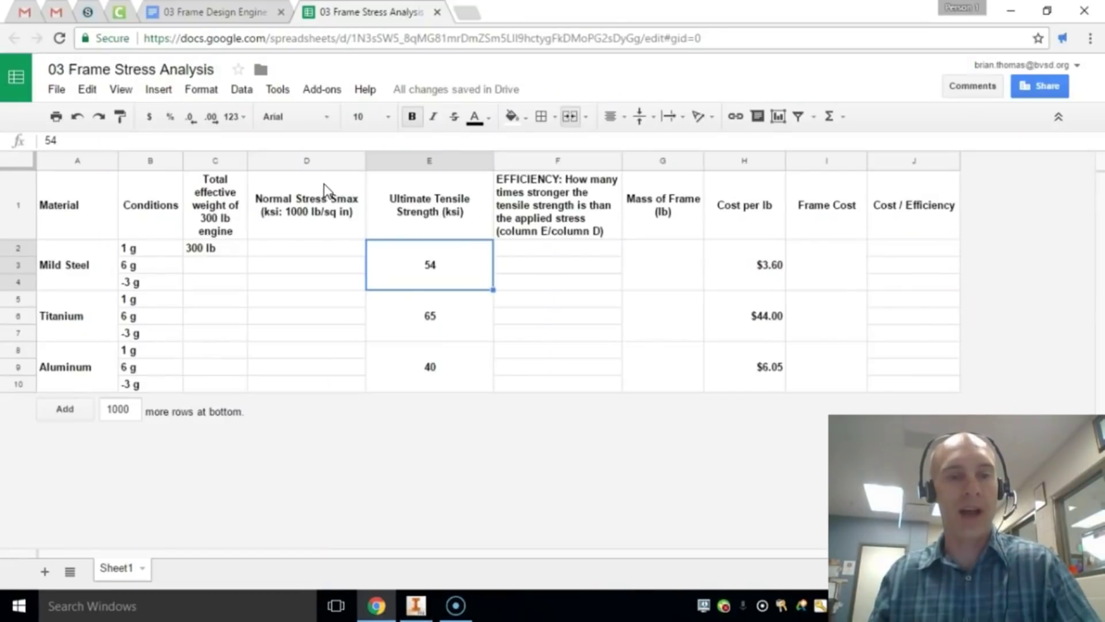
- Enter 0.4765 in D2 as mild steel's 1 g stress, then move to cell F2
{"action": "left_click", "coordinate": [305, 248]}
{"action": "type", "text": "0.4"}
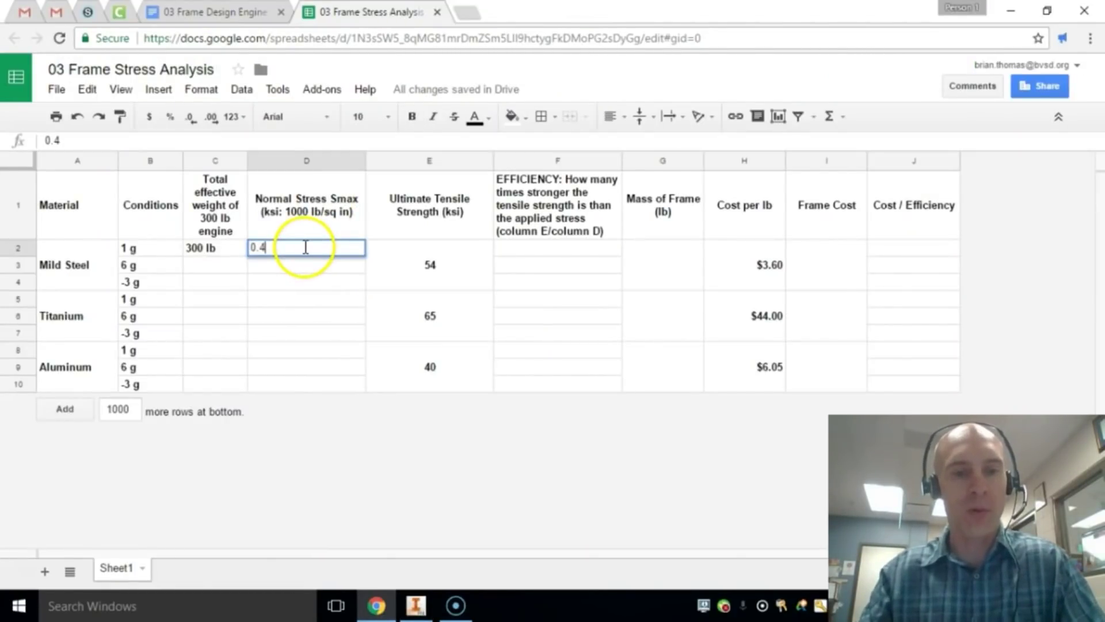
{"action": "key", "text": "alt+Tab"}
{"action": "key", "text": "alt+Tab"}
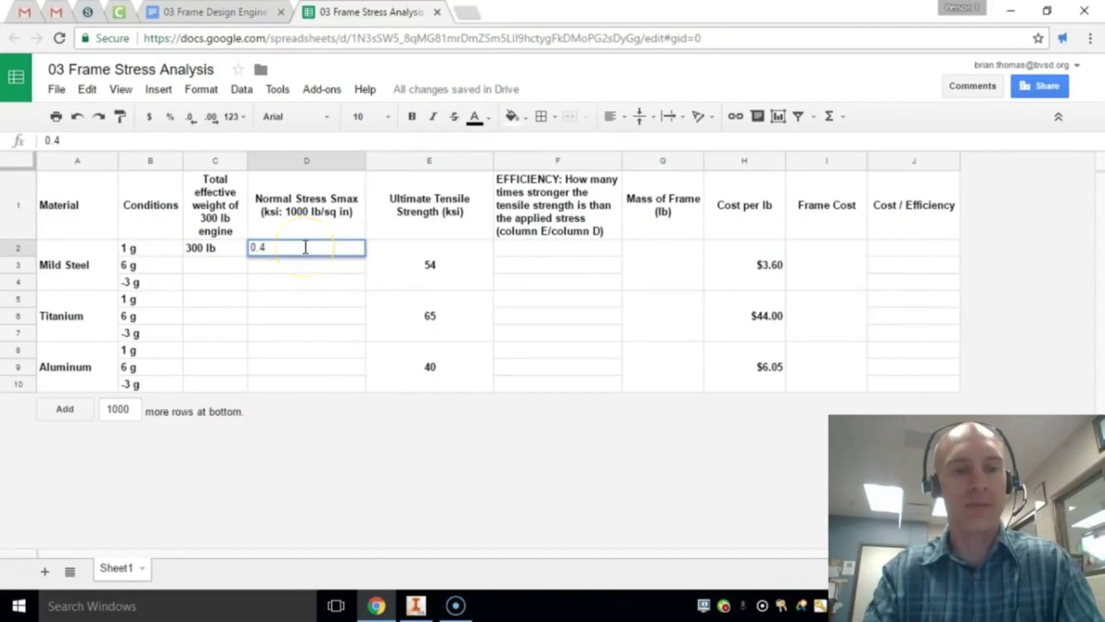
{"action": "type", "text": "765"}
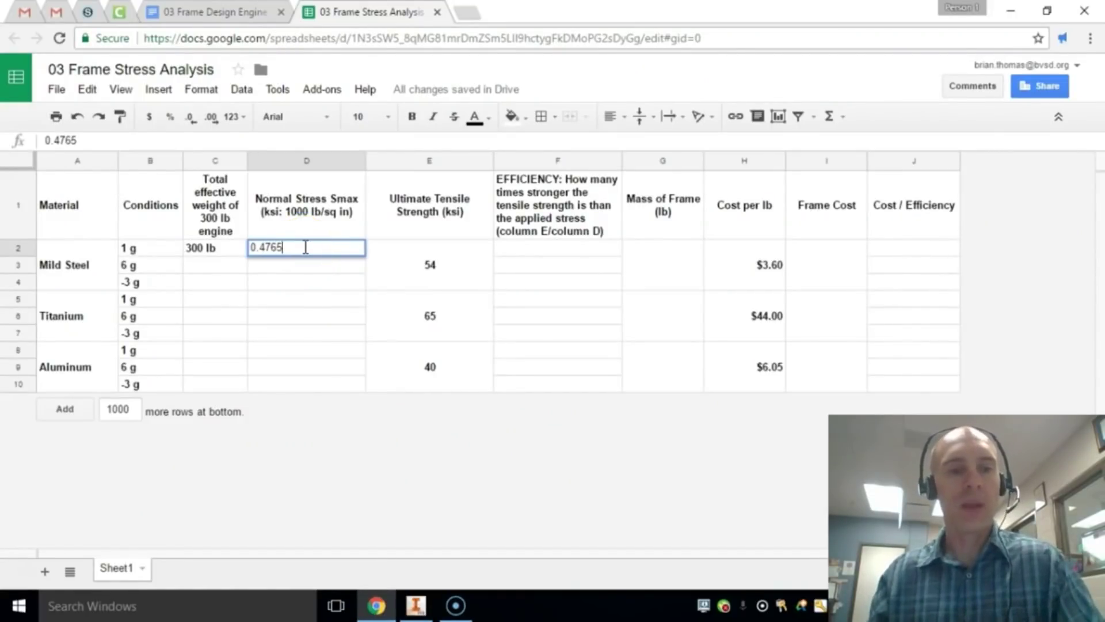
{"action": "left_click", "coordinate": [328, 298]}
{"action": "left_click", "coordinate": [340, 252]}
{"action": "left_click", "coordinate": [544, 247]}
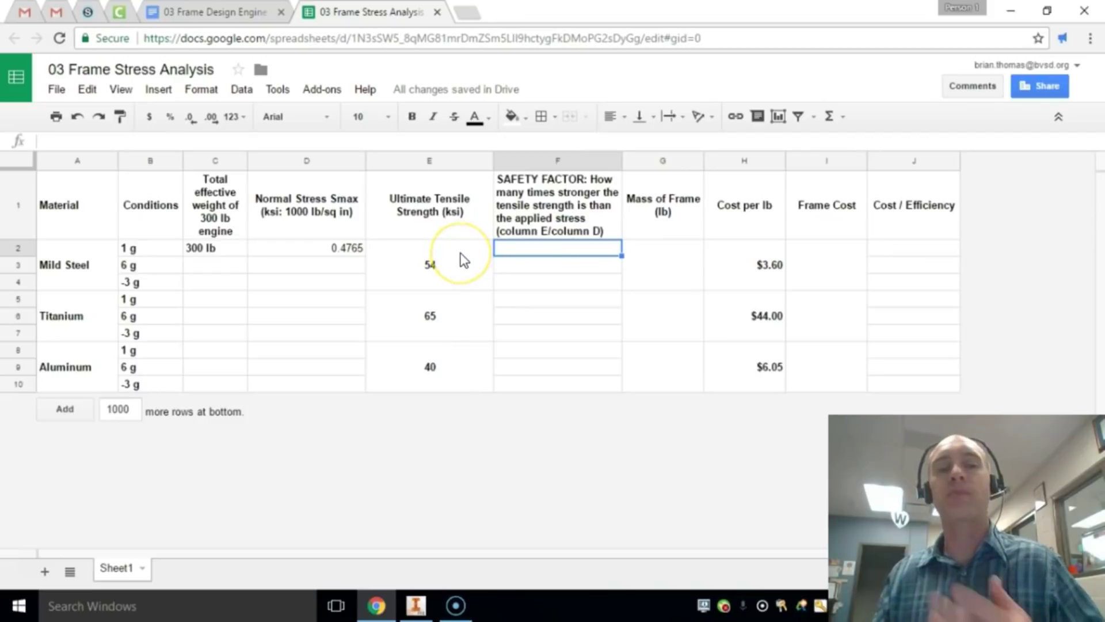
- Enter the formula =E2/D2 in F2 for mild steel's 1 g safety factor
{"action": "left_click", "coordinate": [317, 251]}
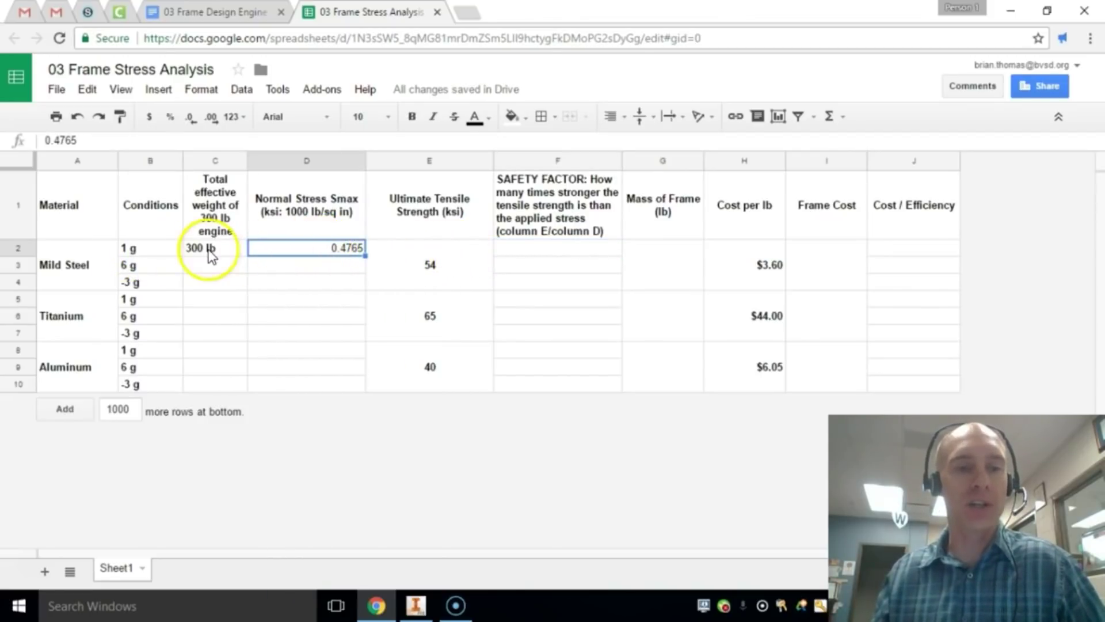
{"action": "left_click", "coordinate": [510, 260]}
{"action": "type", "text": "="}
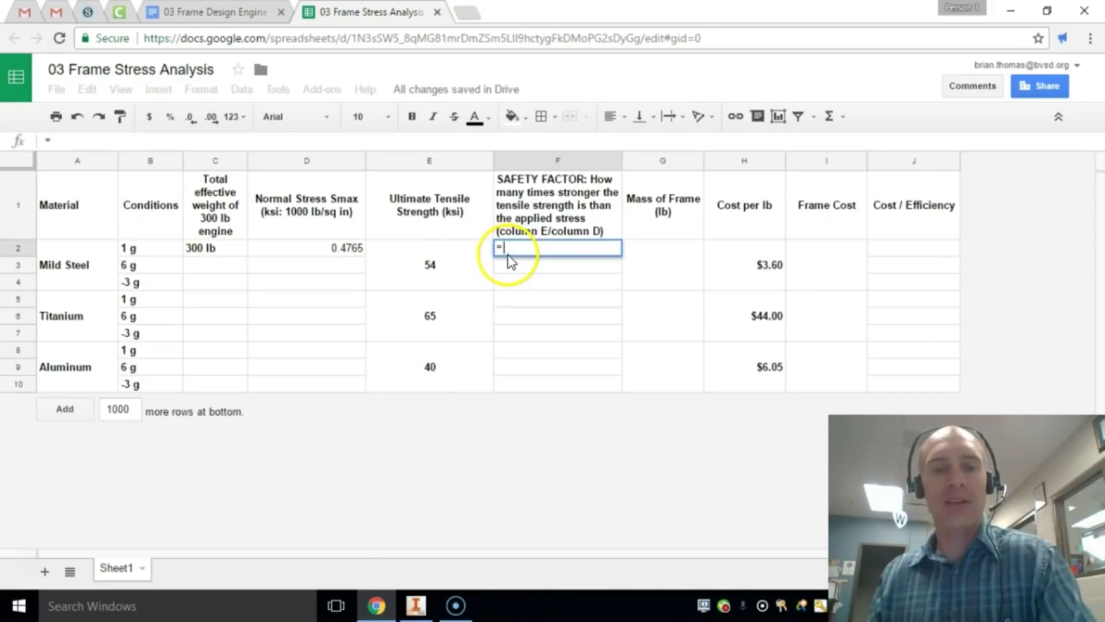
{"action": "left_click", "coordinate": [439, 269]}
{"action": "type", "text": "/"}
{"action": "left_click", "coordinate": [332, 254]}
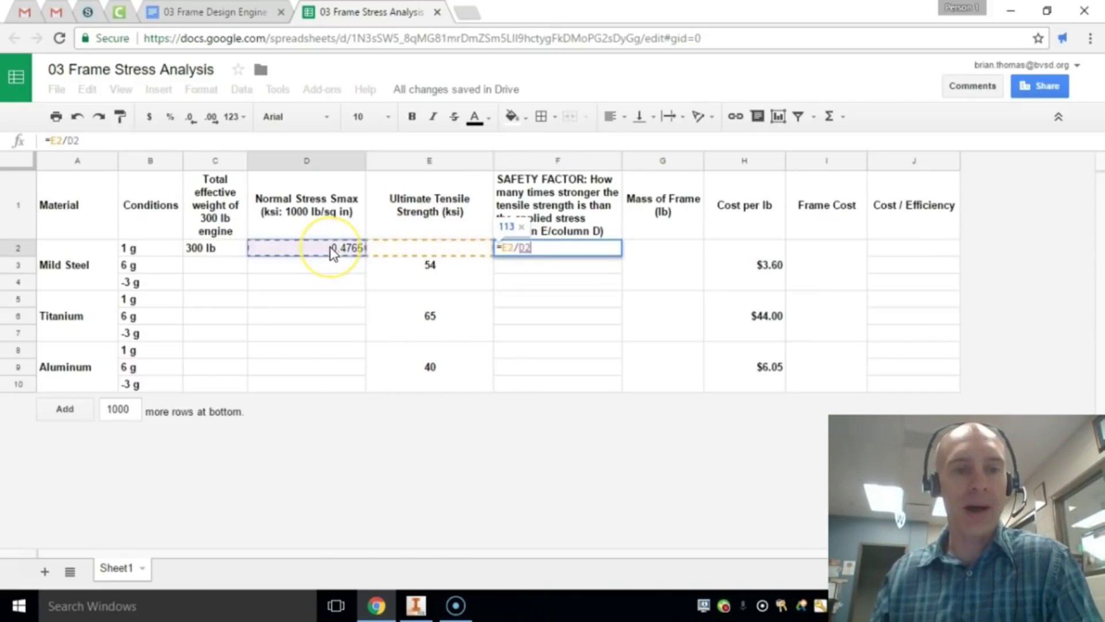
{"action": "key", "text": "Return"}
- Check the 113 result in F2 against the tensile strength 54 in E2
{"action": "left_click", "coordinate": [599, 235]}
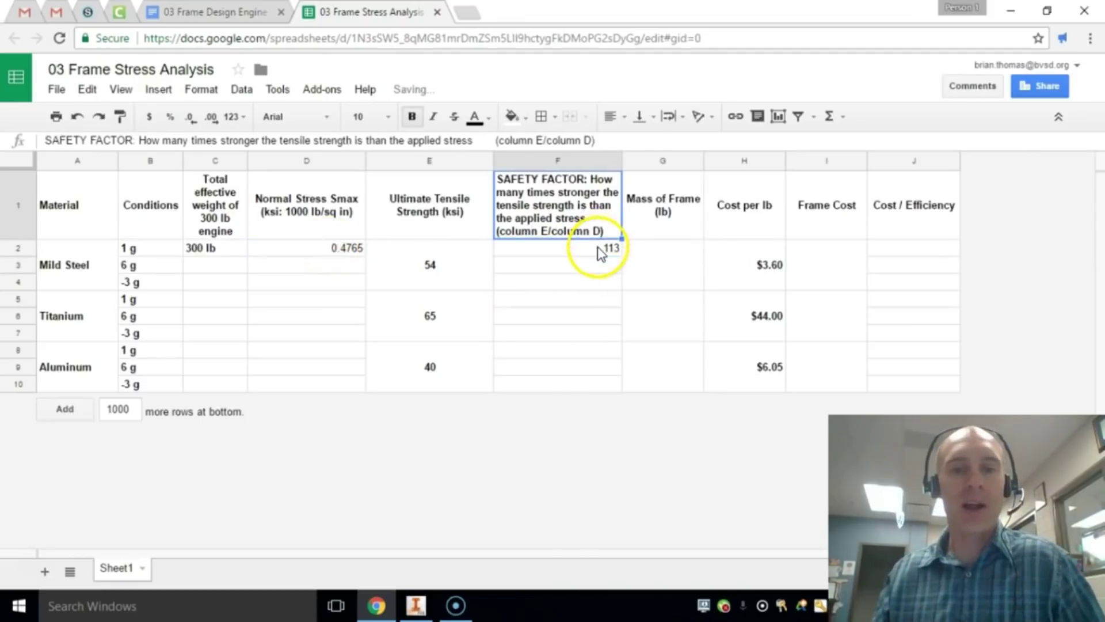
{"action": "left_click", "coordinate": [599, 252]}
{"action": "left_click", "coordinate": [426, 260]}
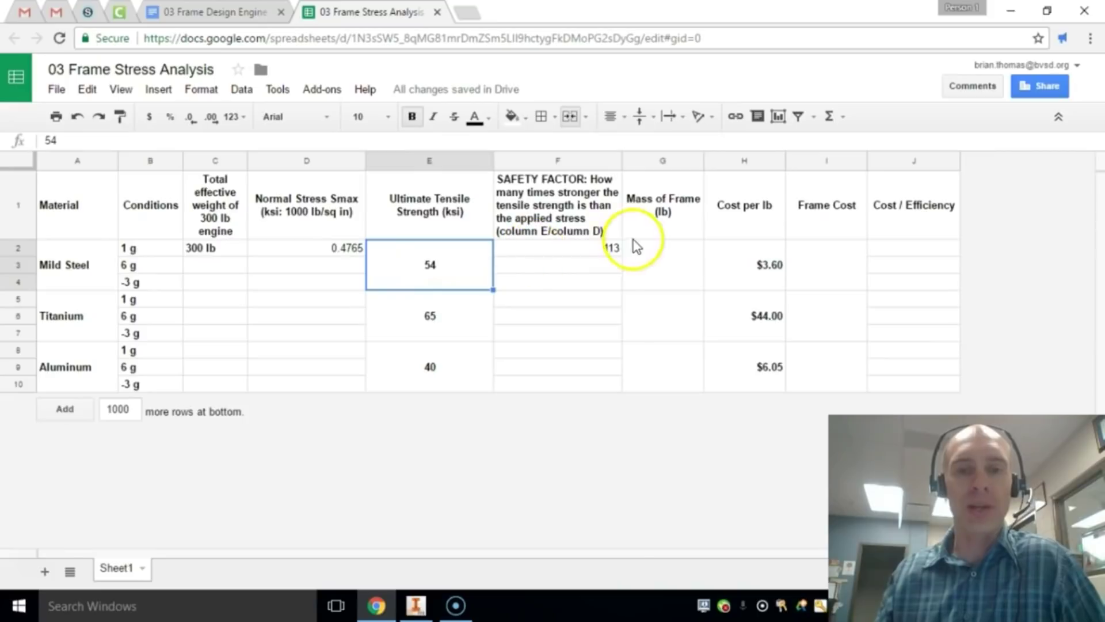
{"action": "left_click", "coordinate": [593, 248]}
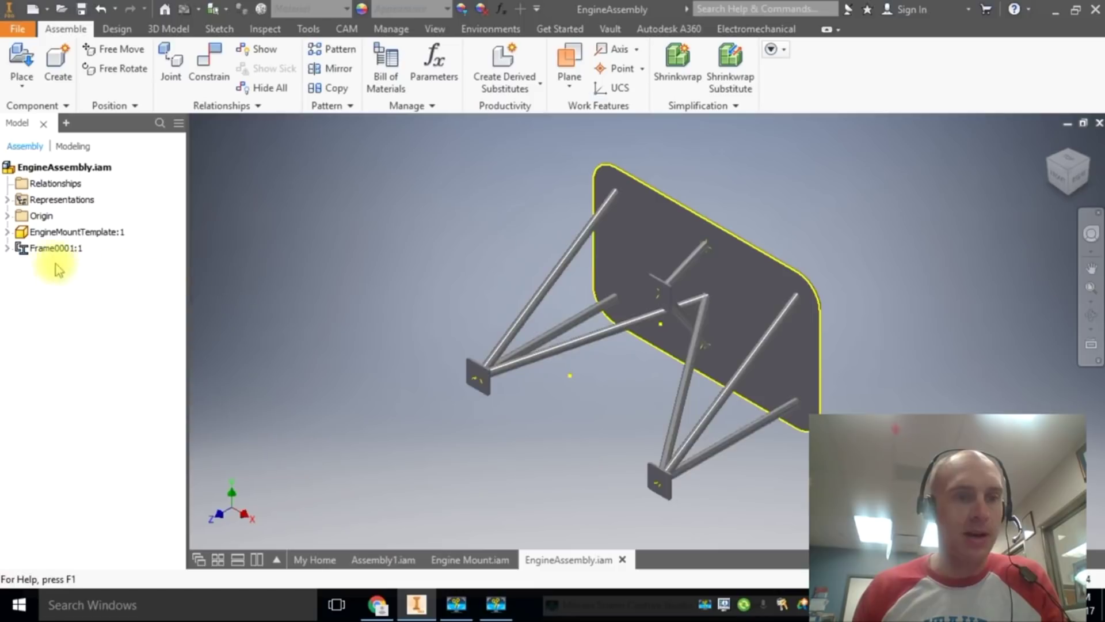
- Copy the 61.787 lbmass mass from Frame0001:1's Physical iProperties and return to the sheet
{"action": "right_click", "coordinate": [38, 251]}
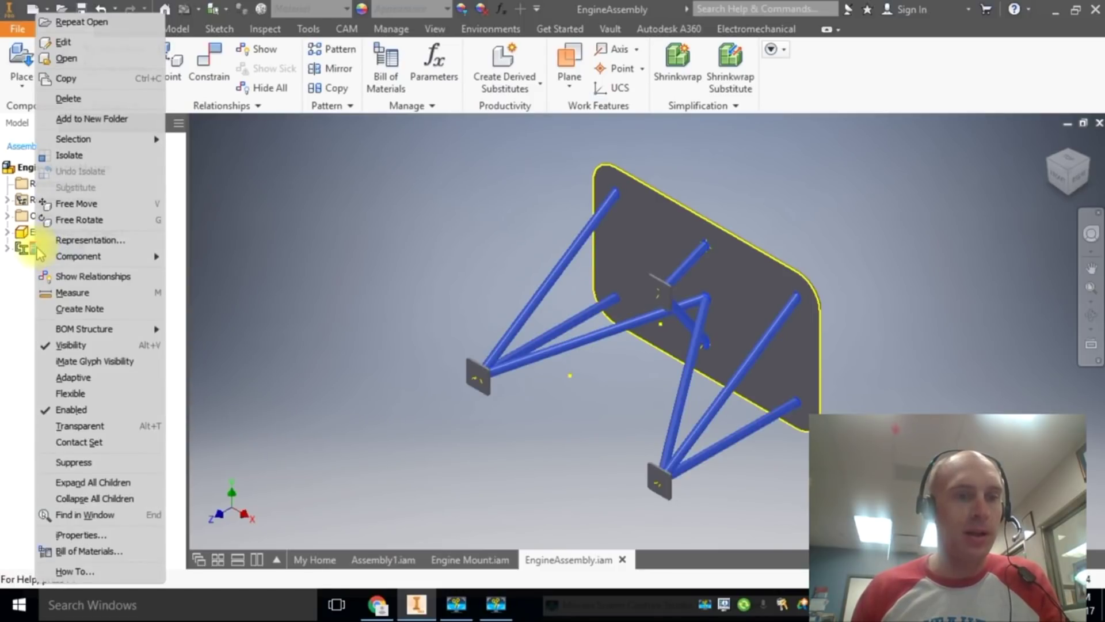
{"action": "left_click", "coordinate": [99, 536]}
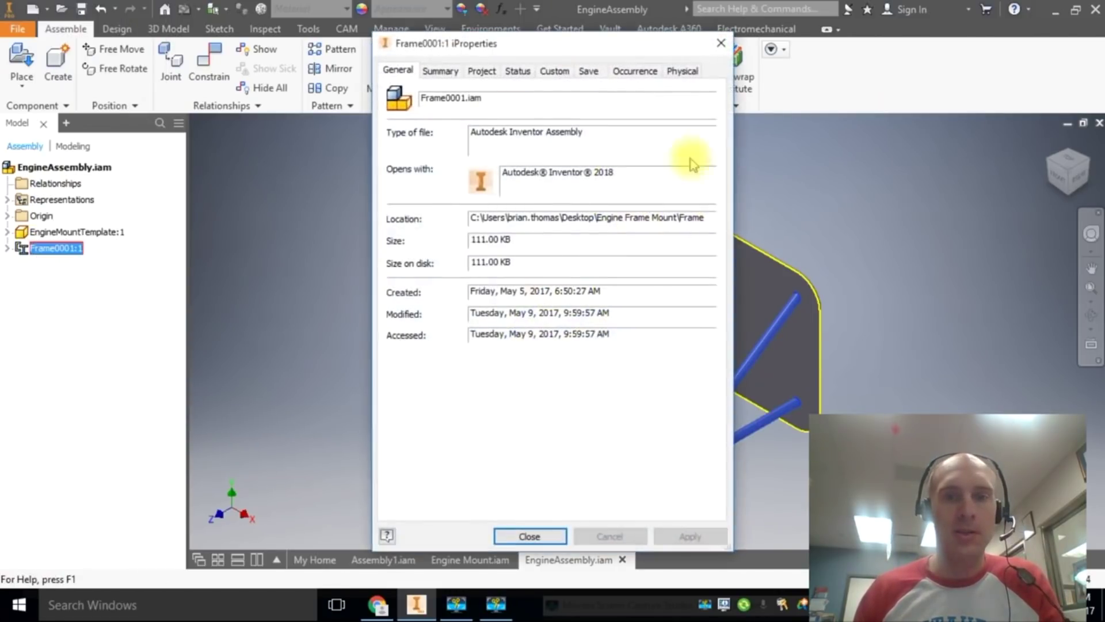
{"action": "left_click", "coordinate": [684, 72]}
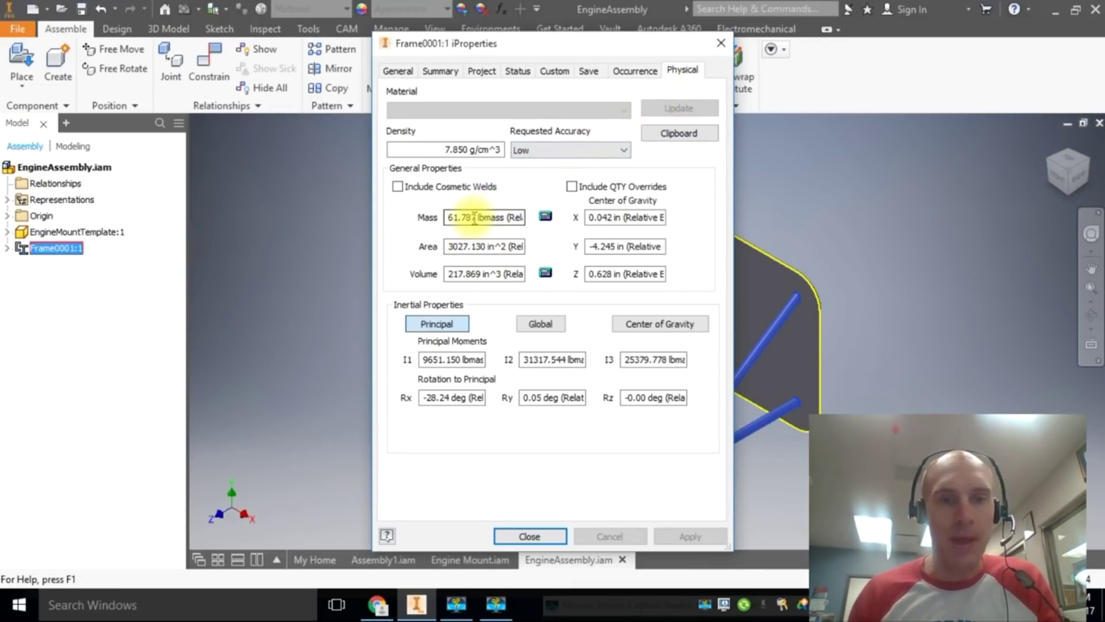
{"action": "left_click_drag", "start_coordinate": [477, 217], "coordinate": [444, 218]}
{"action": "key", "text": "ctrl+c"}
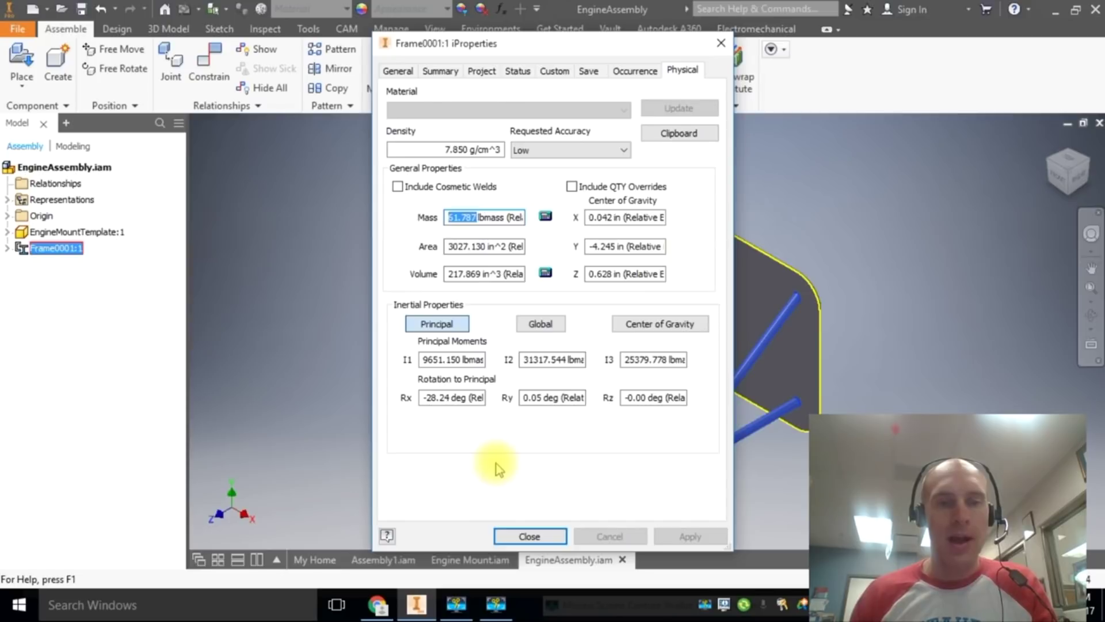
{"action": "key", "text": "alt+Tab"}
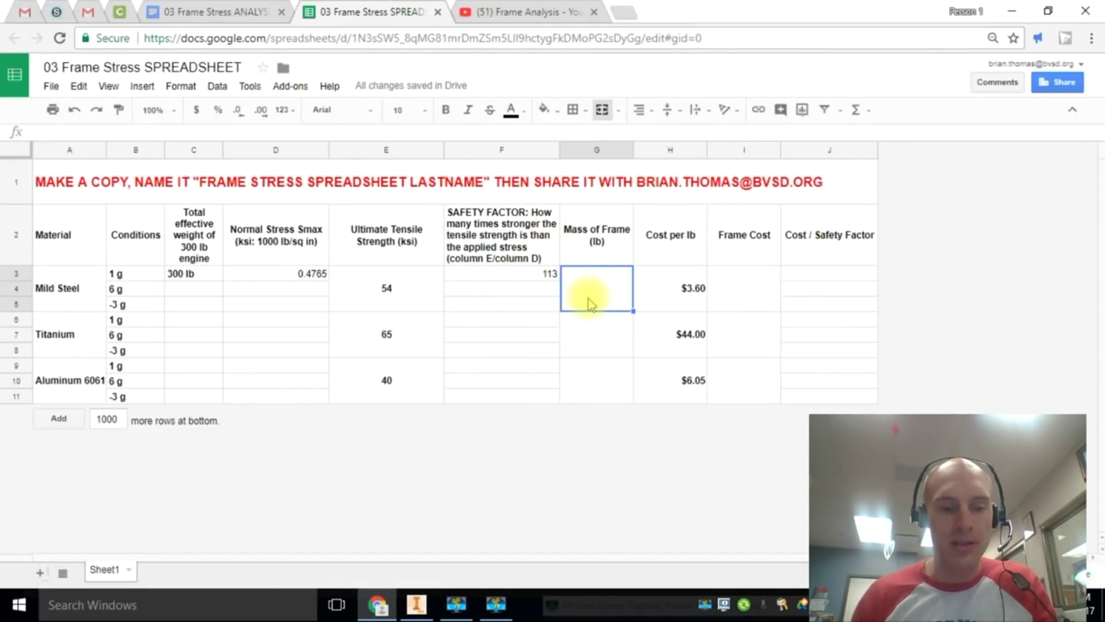
- Paste the 61.787 lb mass into G3 and compute frame cost in I3 as =H3*G3 ($222.43)
{"action": "key", "text": "ctrl+v"}
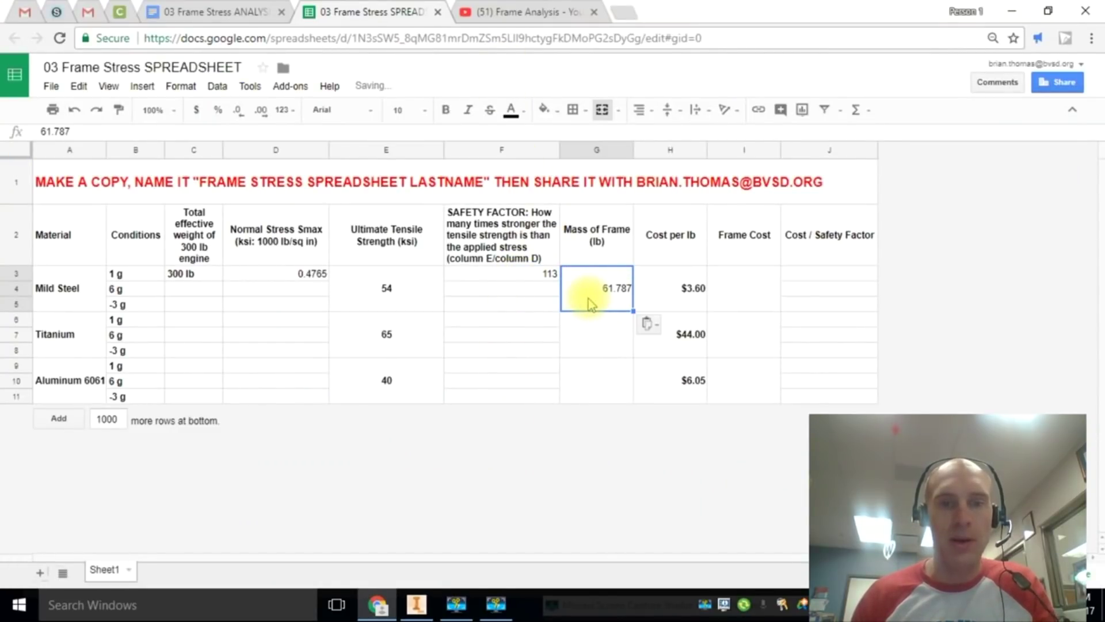
{"action": "left_click", "coordinate": [733, 282]}
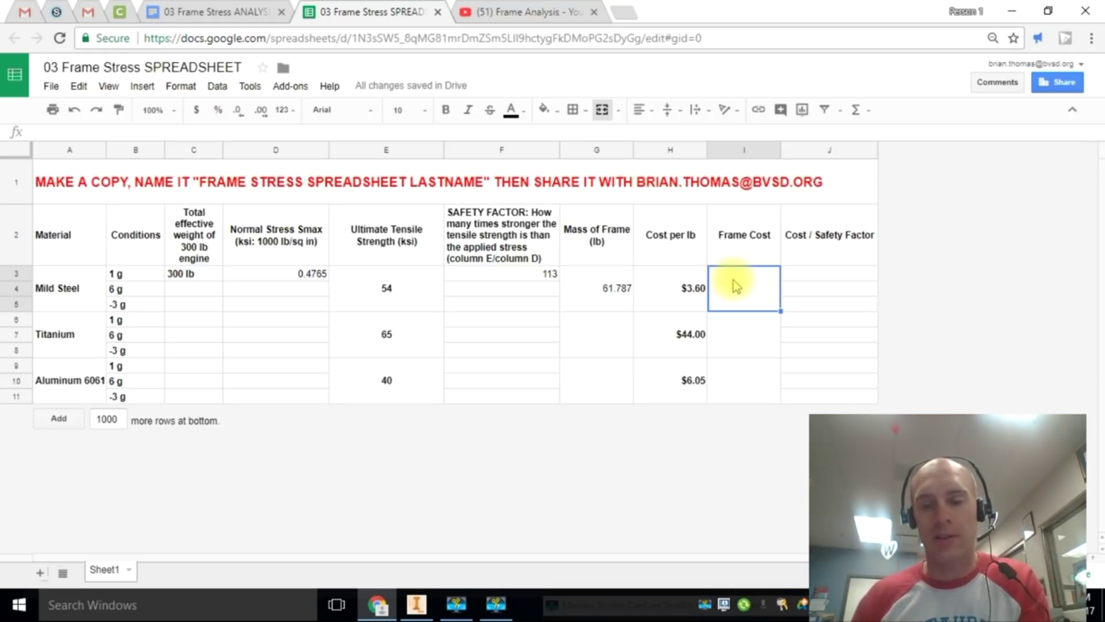
{"action": "type", "text": "="}
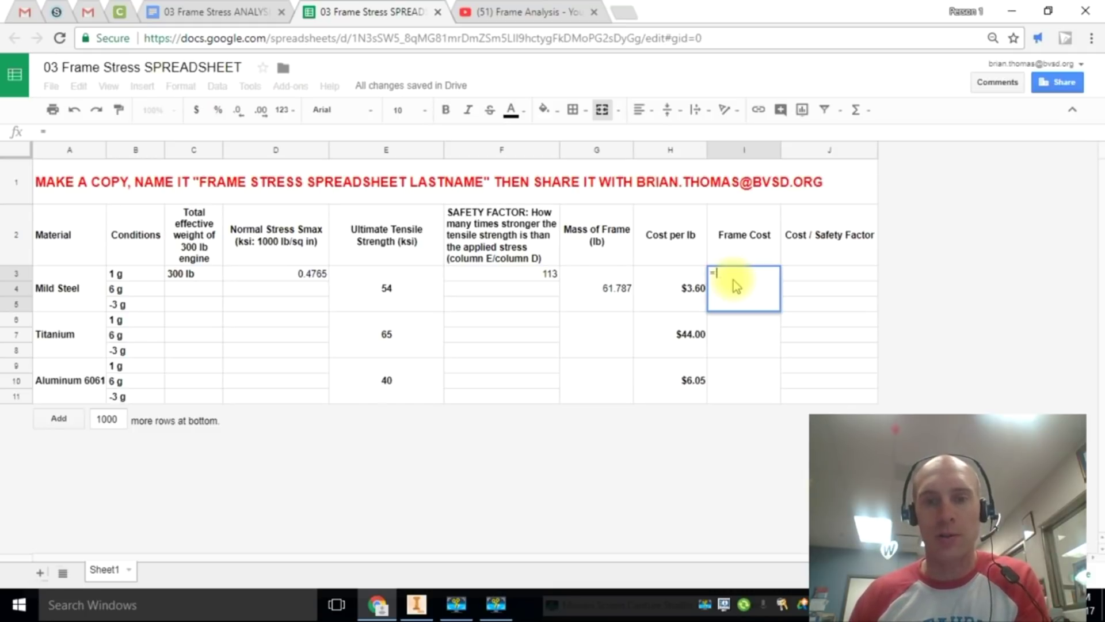
{"action": "left_click", "coordinate": [677, 296]}
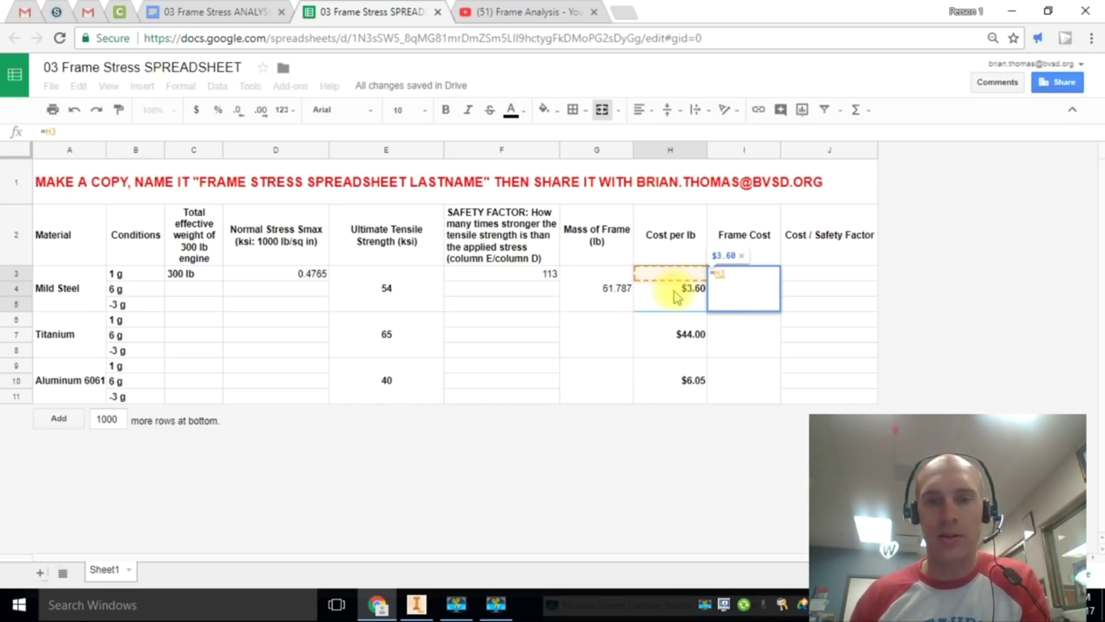
{"action": "type", "text": "*"}
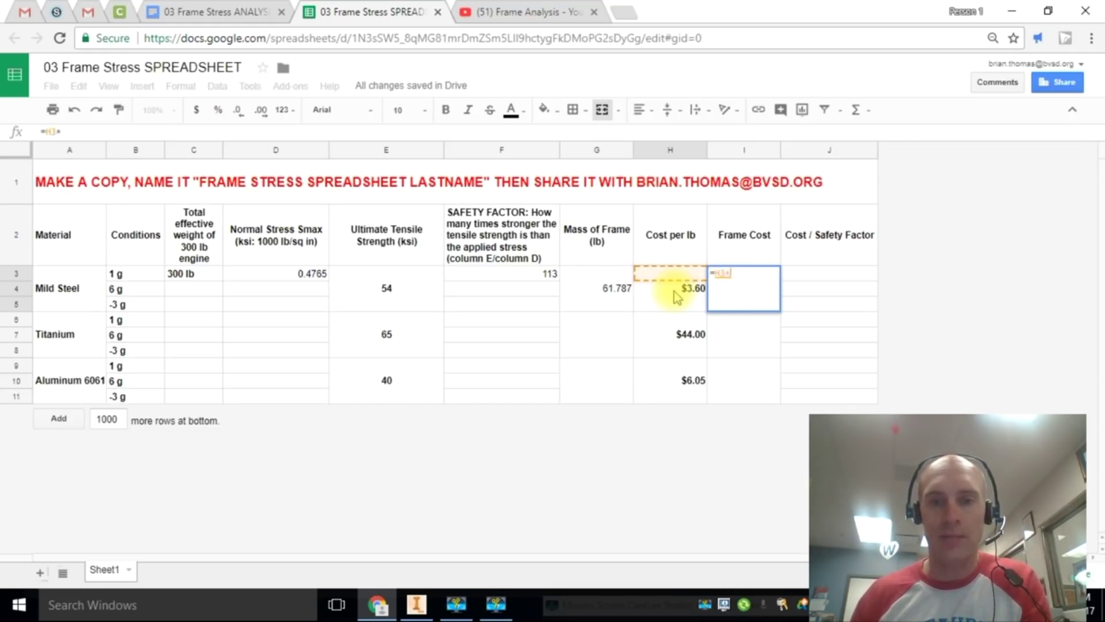
{"action": "left_click", "coordinate": [611, 287]}
{"action": "key", "text": "Return"}
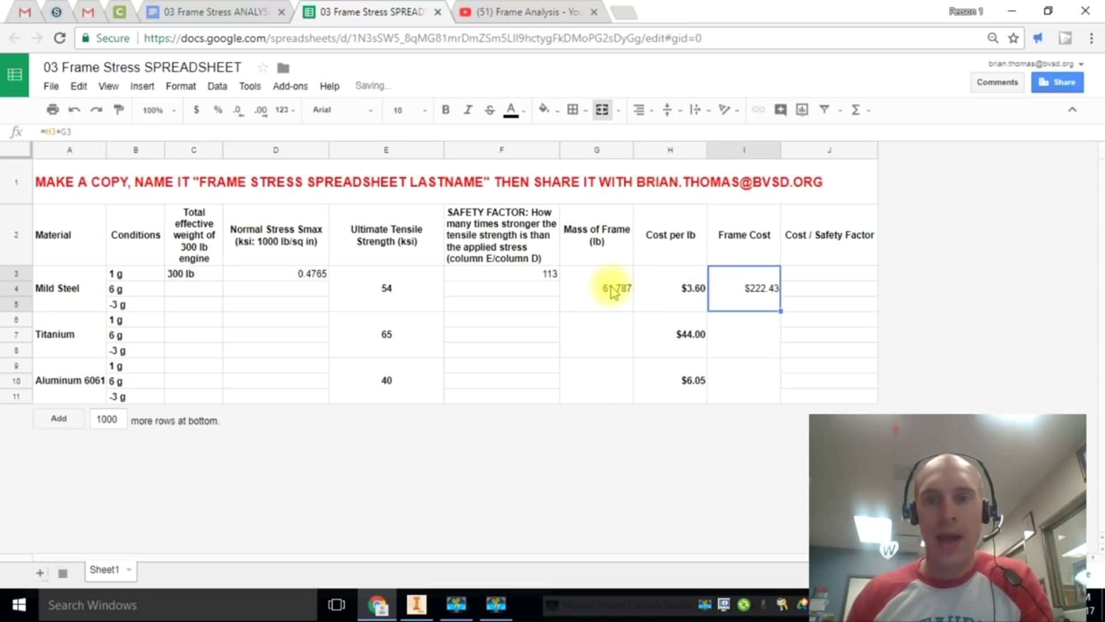
- Compute cost per safety factor in J3 as =I3/F3 ($1.96), then return to Inventor
{"action": "left_click", "coordinate": [803, 273]}
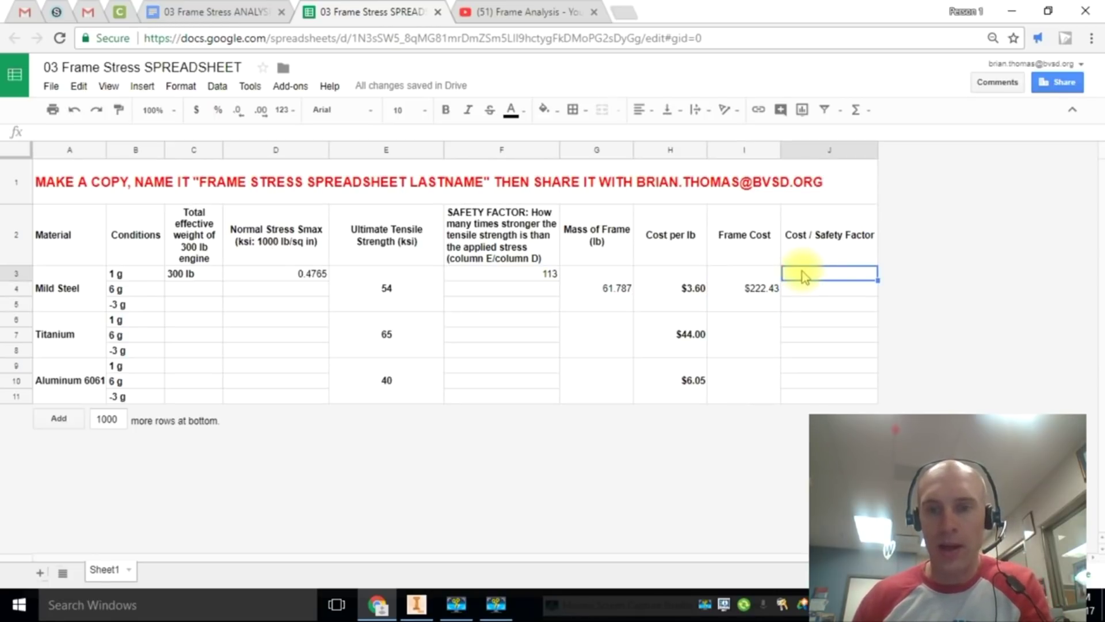
{"action": "type", "text": "="}
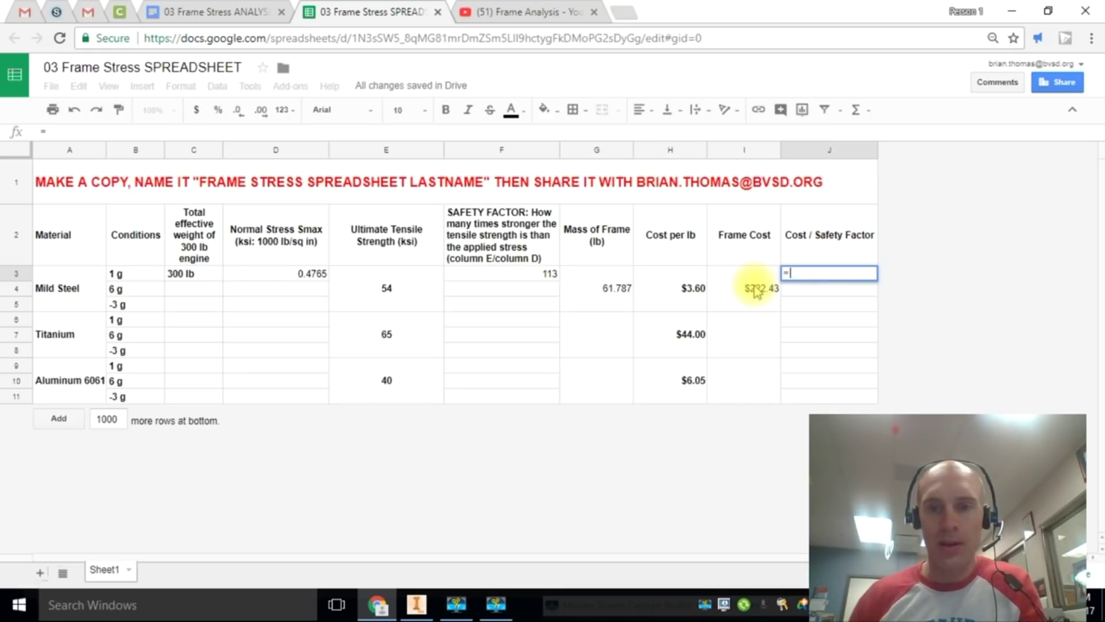
{"action": "left_click", "coordinate": [756, 290]}
{"action": "type", "text": "/"}
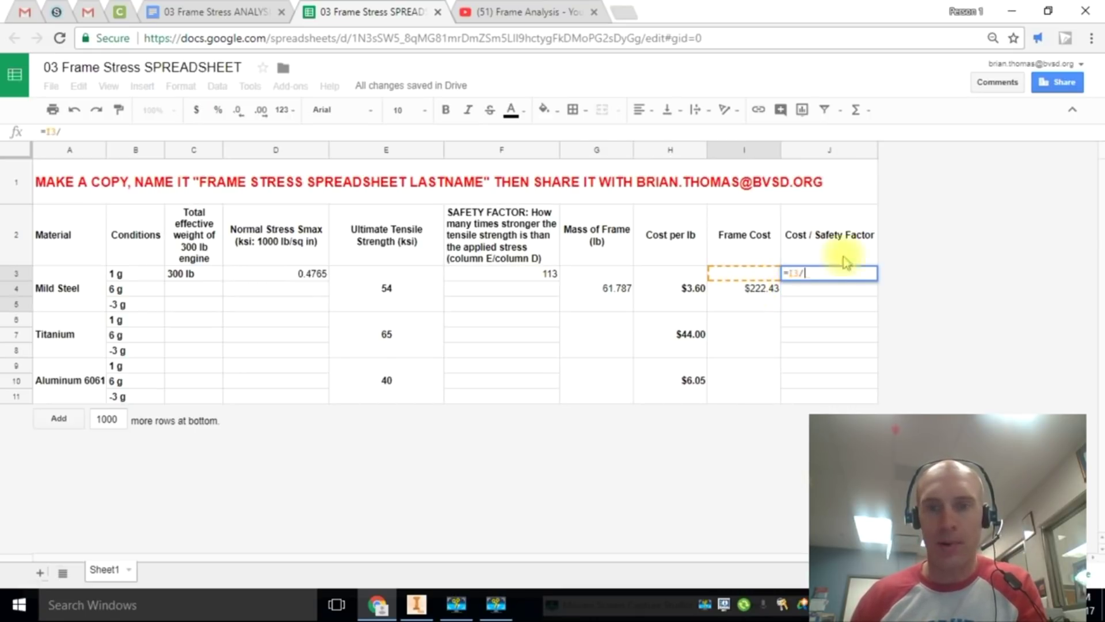
{"action": "left_click", "coordinate": [545, 274]}
{"action": "key", "text": "Return"}
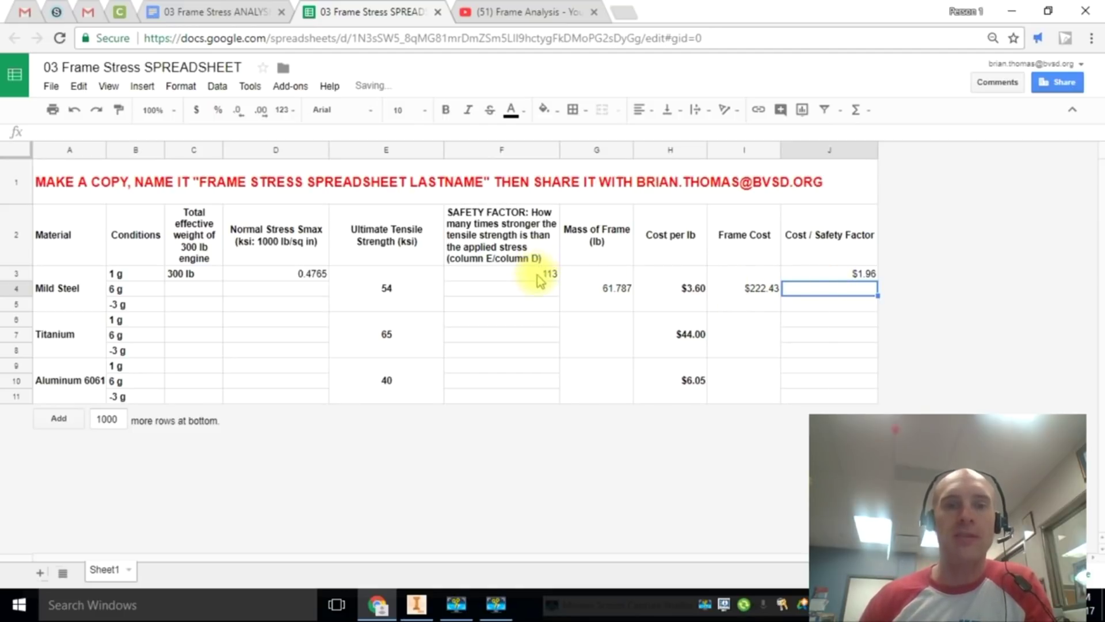
{"action": "left_click", "coordinate": [851, 278]}
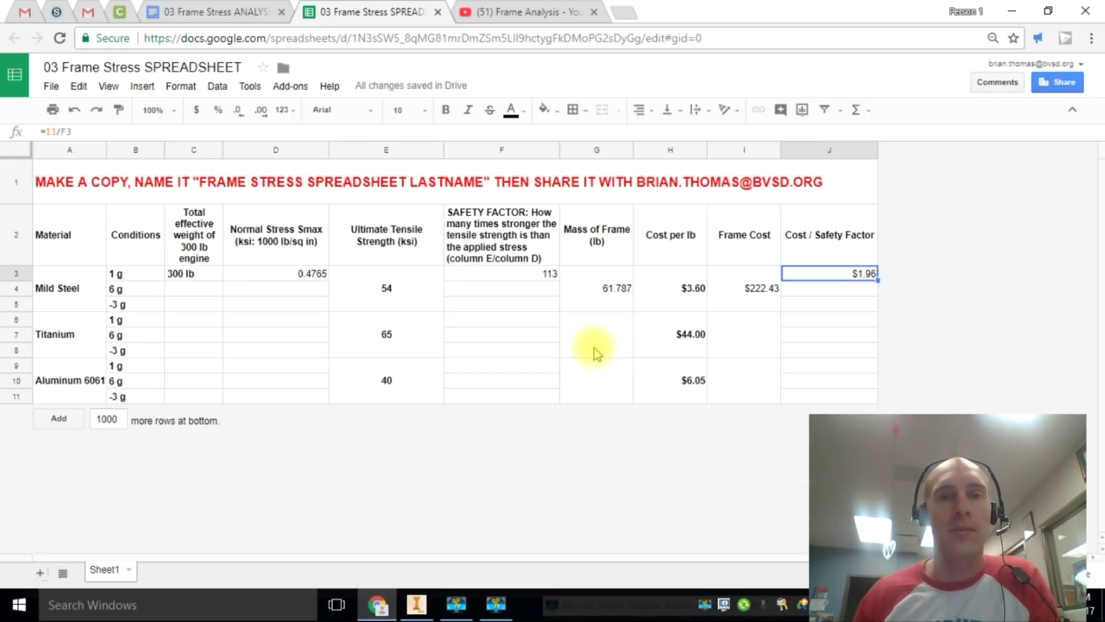
{"action": "key", "text": "alt+Tab"}
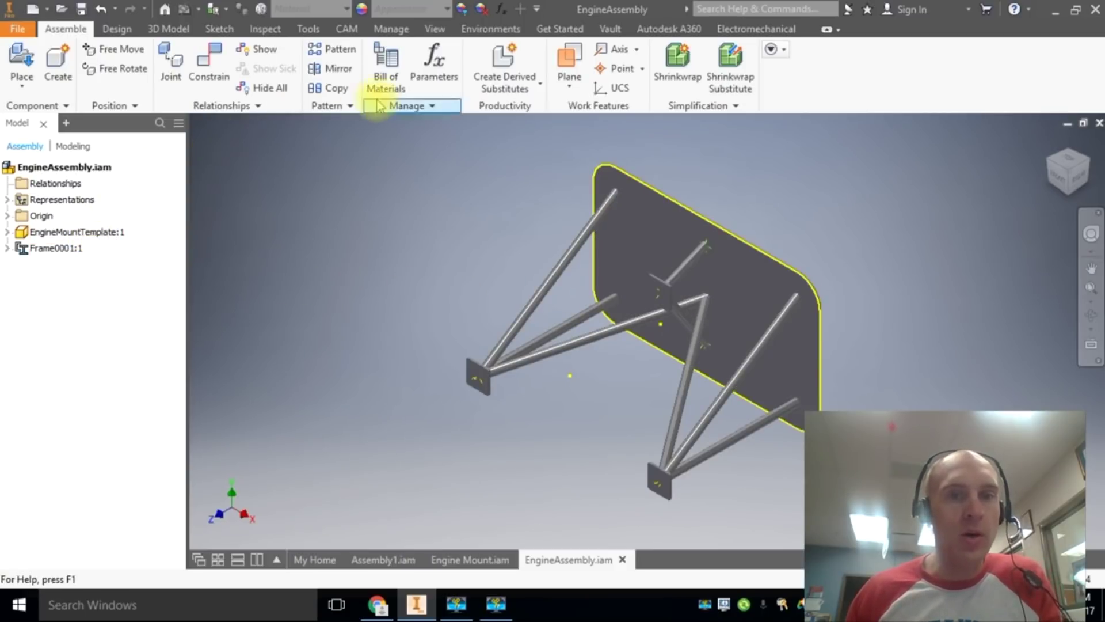
- Start Frame Analysis, open the beam material assignments and select all eight beams
{"action": "left_click", "coordinate": [131, 29]}
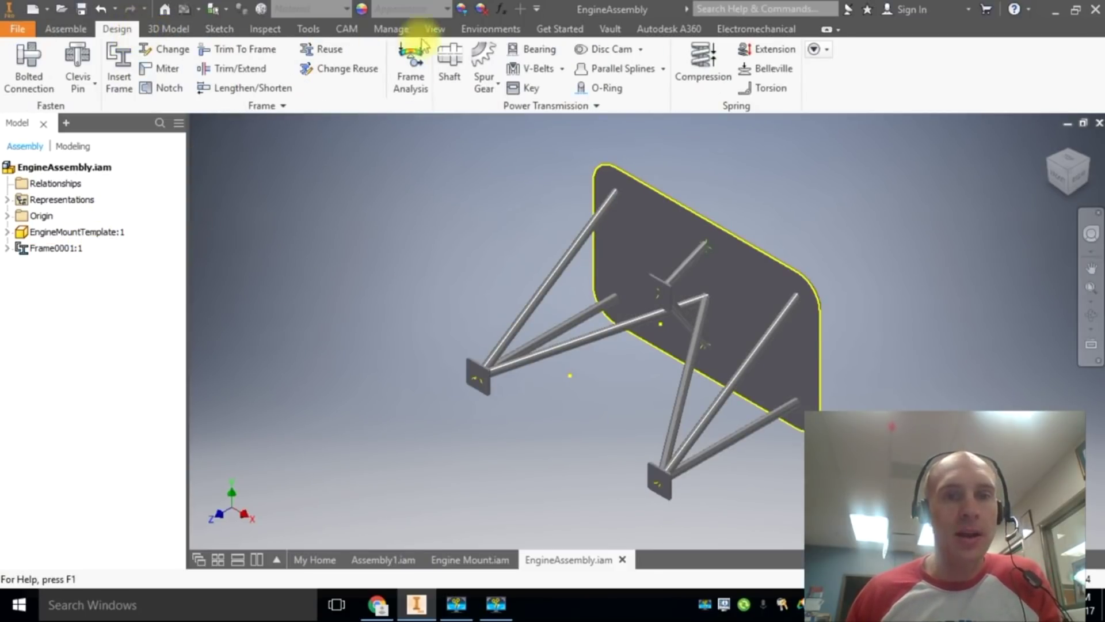
{"action": "left_click", "coordinate": [417, 58]}
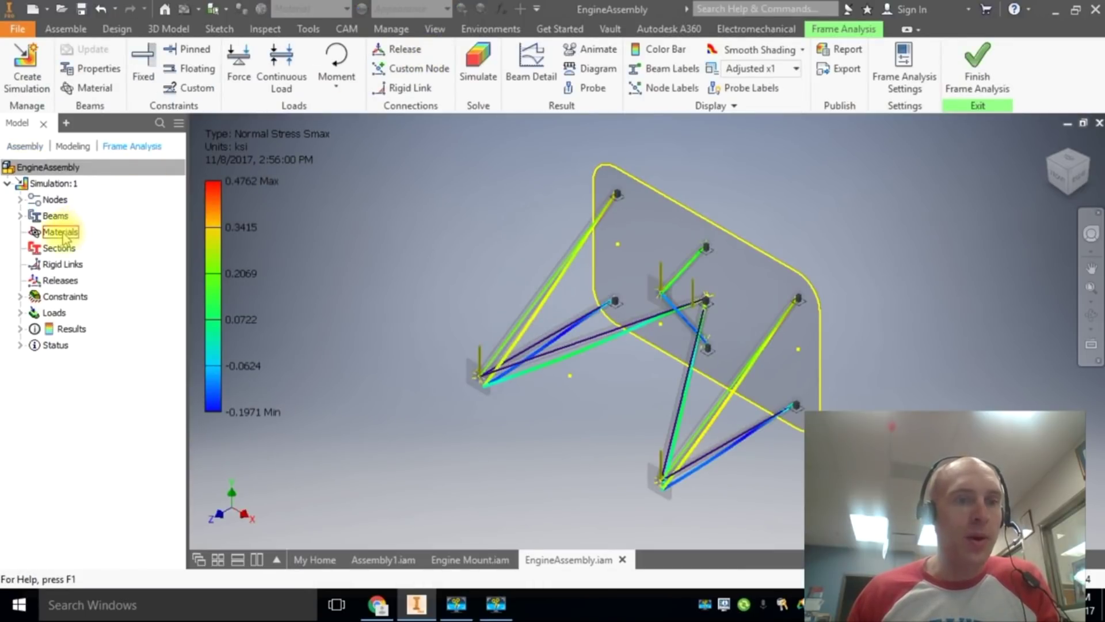
{"action": "right_click", "coordinate": [64, 237]}
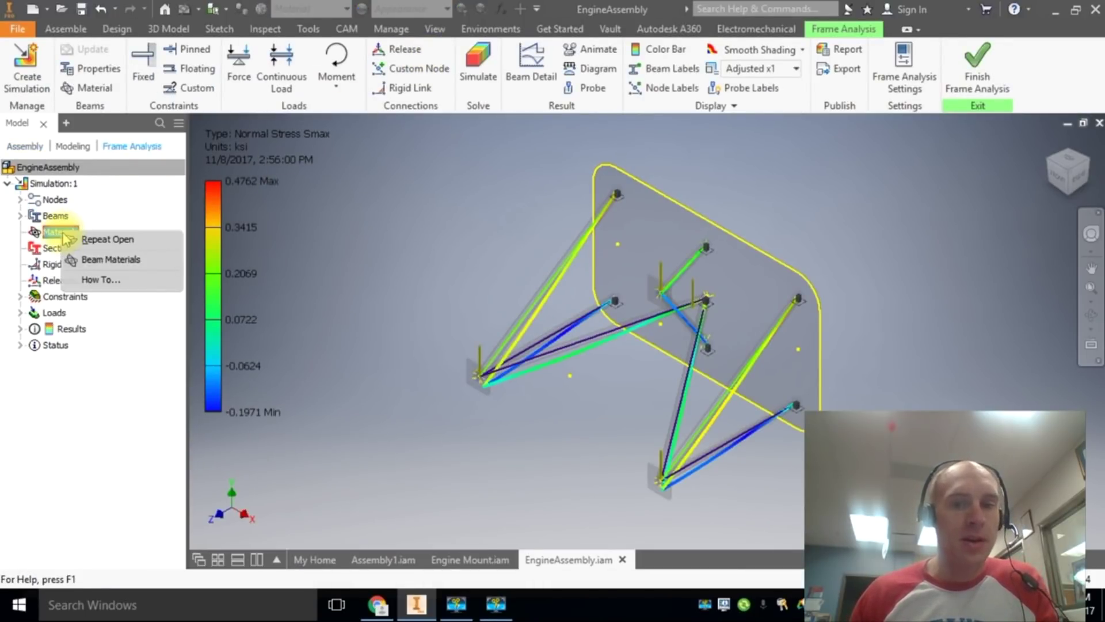
{"action": "left_click", "coordinate": [99, 263]}
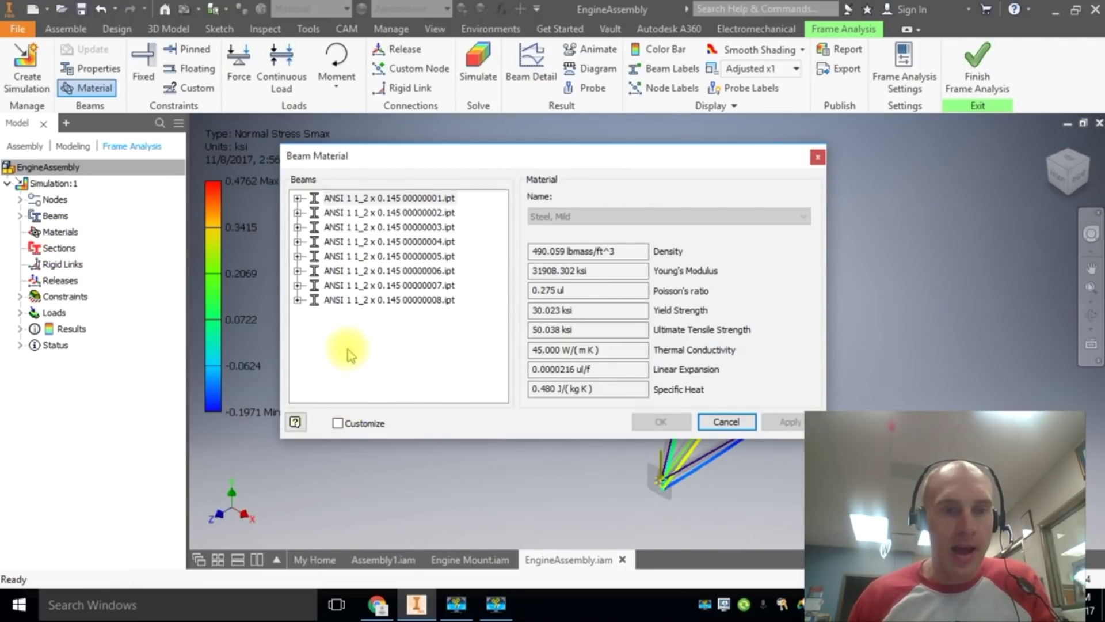
{"action": "left_click", "coordinate": [347, 198]}
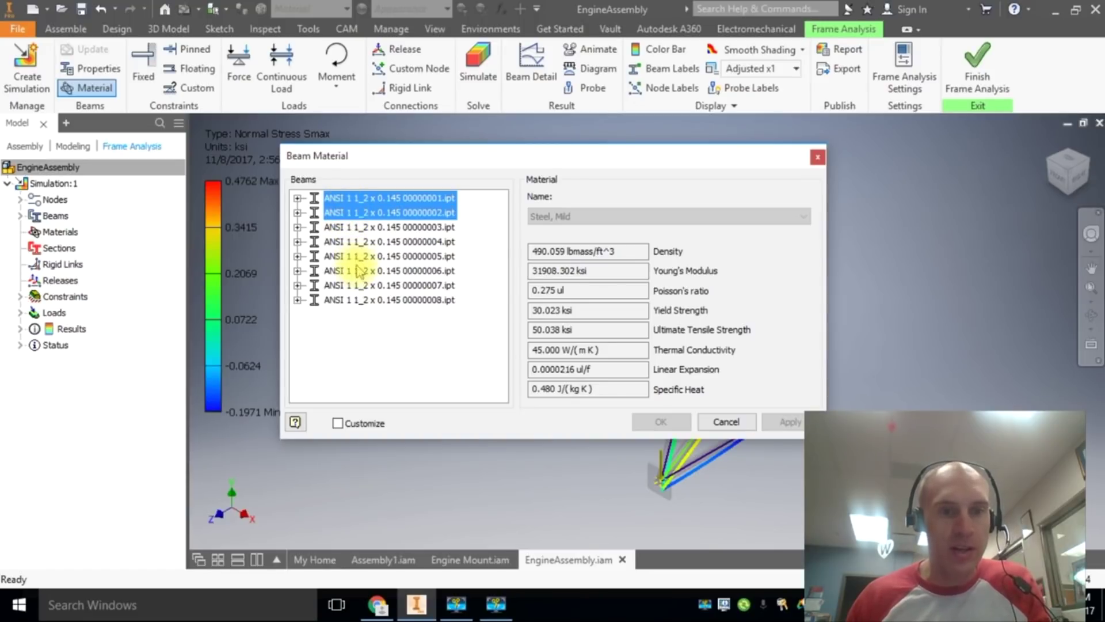
{"action": "left_click", "coordinate": [352, 228], "text": "shift"}
{"action": "left_click", "coordinate": [352, 242], "text": "shift"}
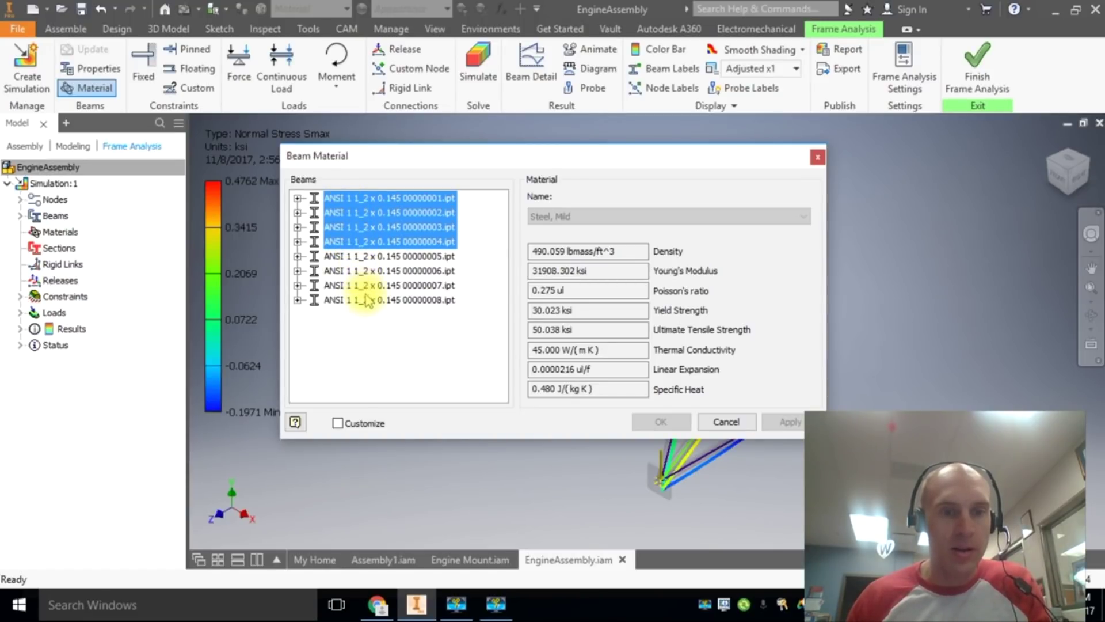
{"action": "left_click", "coordinate": [351, 256], "text": "shift"}
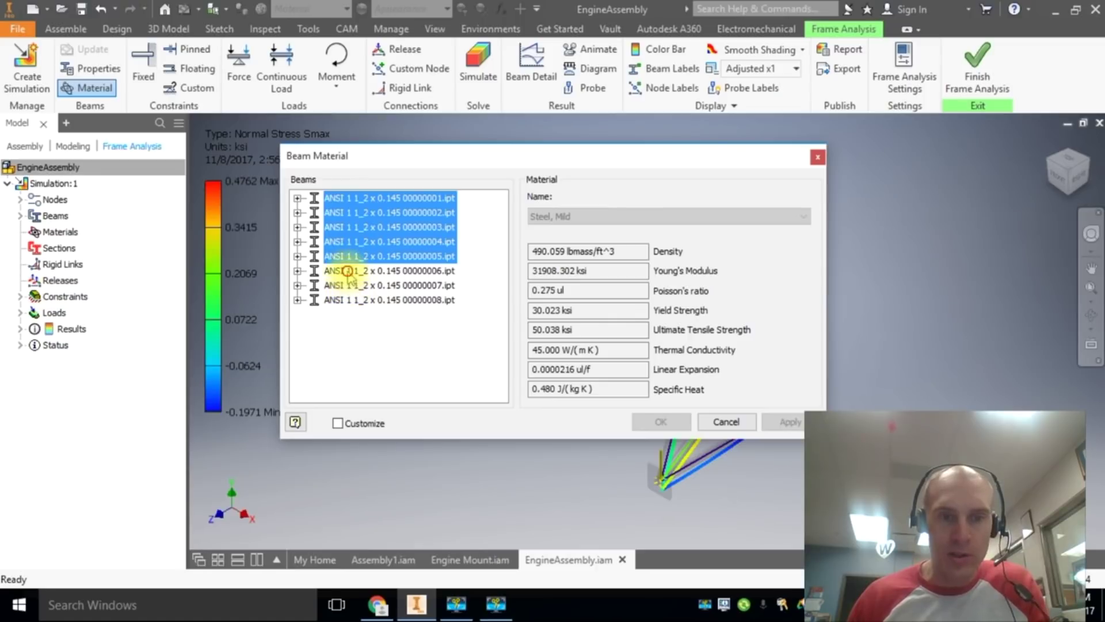
{"action": "left_click", "coordinate": [351, 270], "text": "shift"}
{"action": "left_click", "coordinate": [351, 285], "text": "shift"}
{"action": "left_click", "coordinate": [353, 299], "text": "shift"}
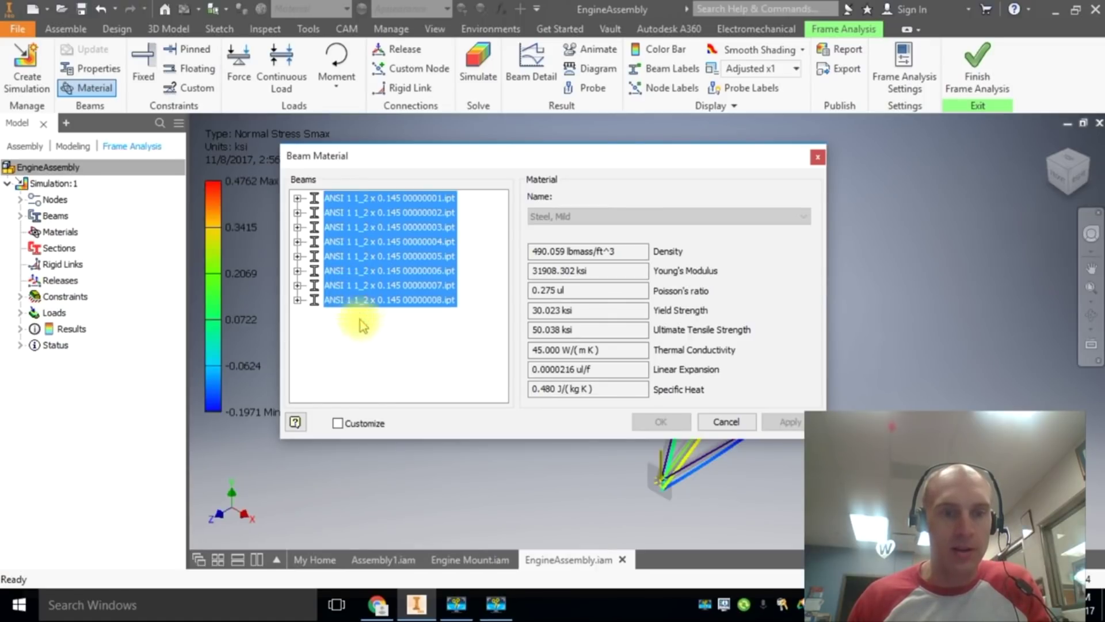
- Customize the eight ANSI 1 1_2 x 0.145 beams to Titanium and apply the change
{"action": "left_click", "coordinate": [338, 425]}
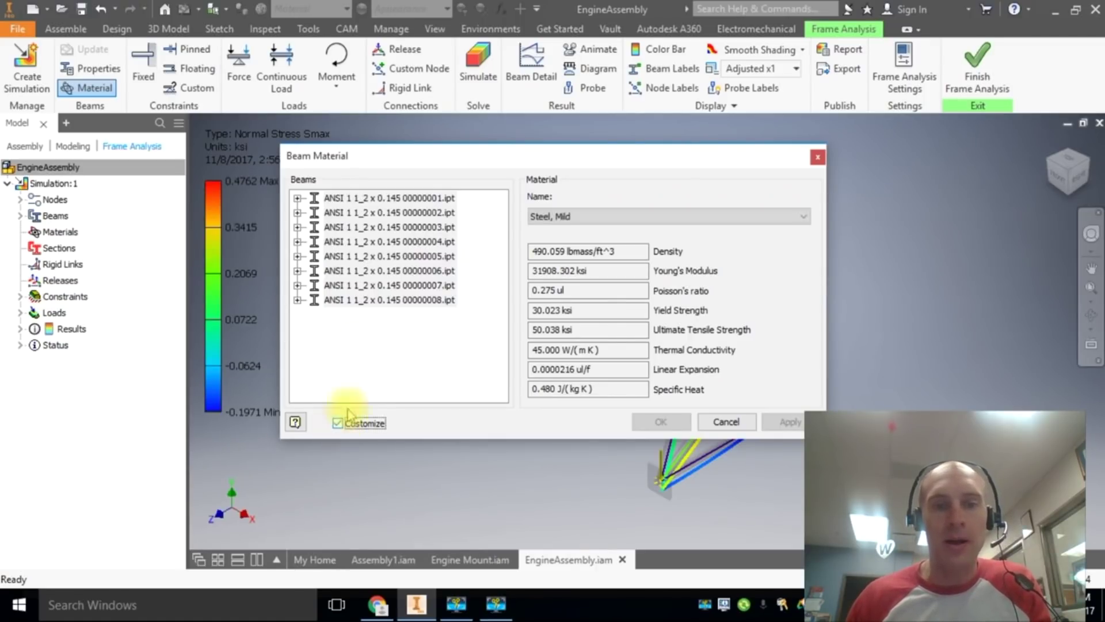
{"action": "left_click", "coordinate": [590, 217]}
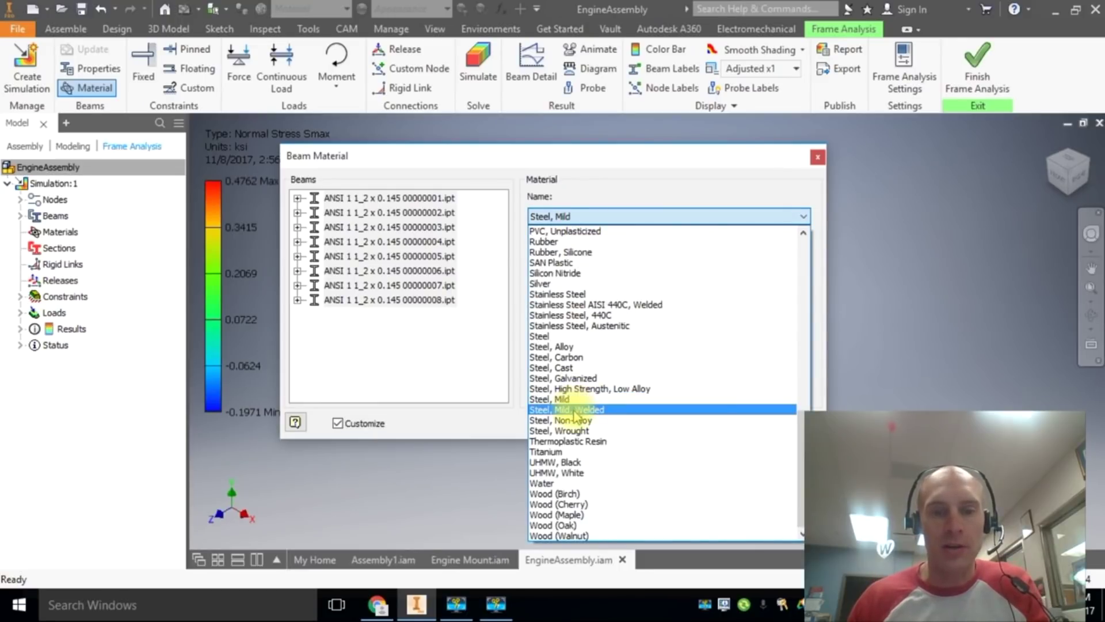
{"action": "left_click", "coordinate": [557, 452]}
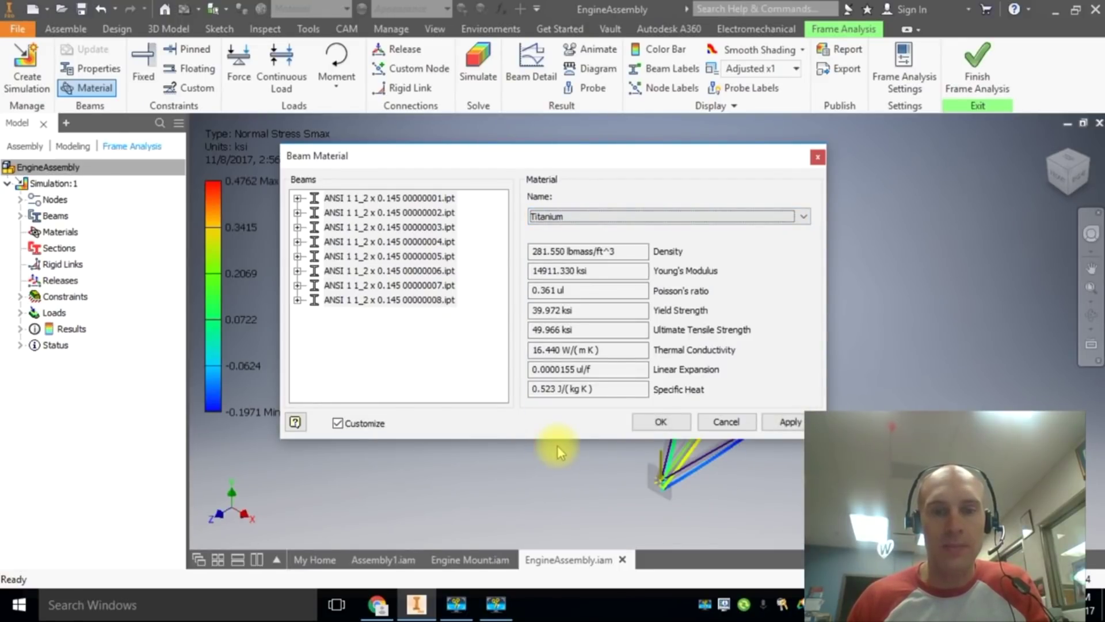
{"action": "left_click", "coordinate": [787, 422]}
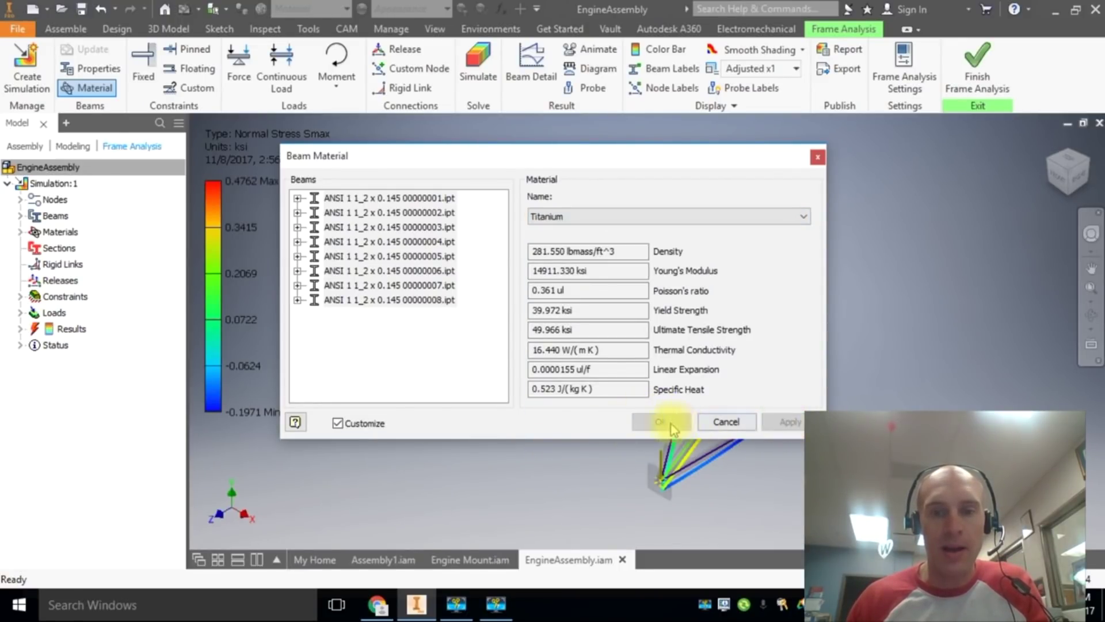
{"action": "left_click", "coordinate": [817, 156]}
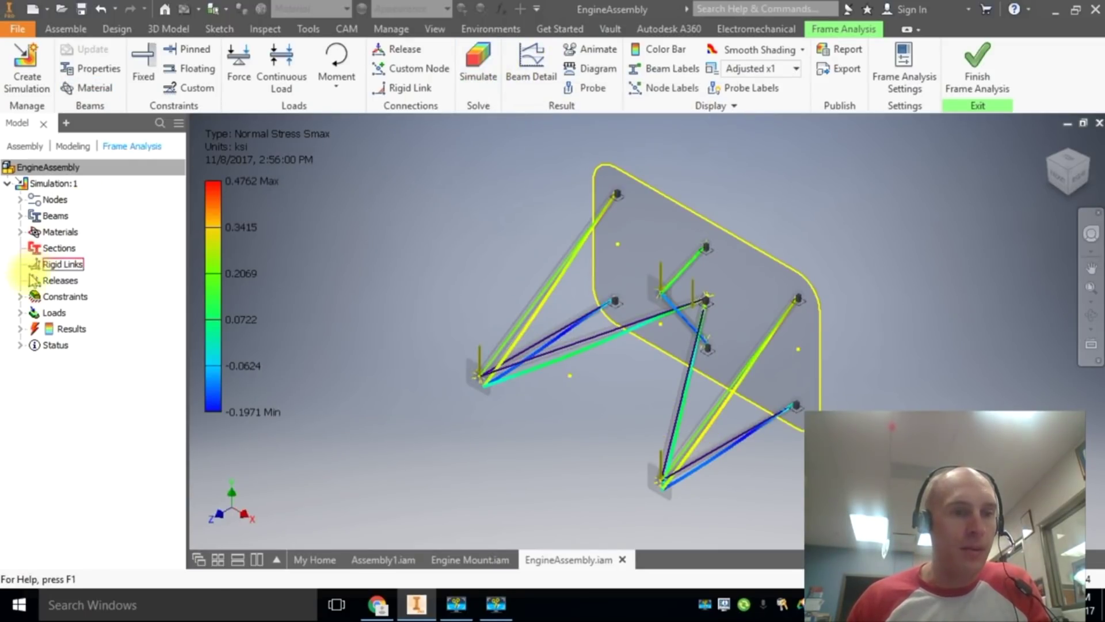
- Confirm the Gravity load settings and re-run the frame simulation with titanium beams
{"action": "left_click", "coordinate": [20, 312]}
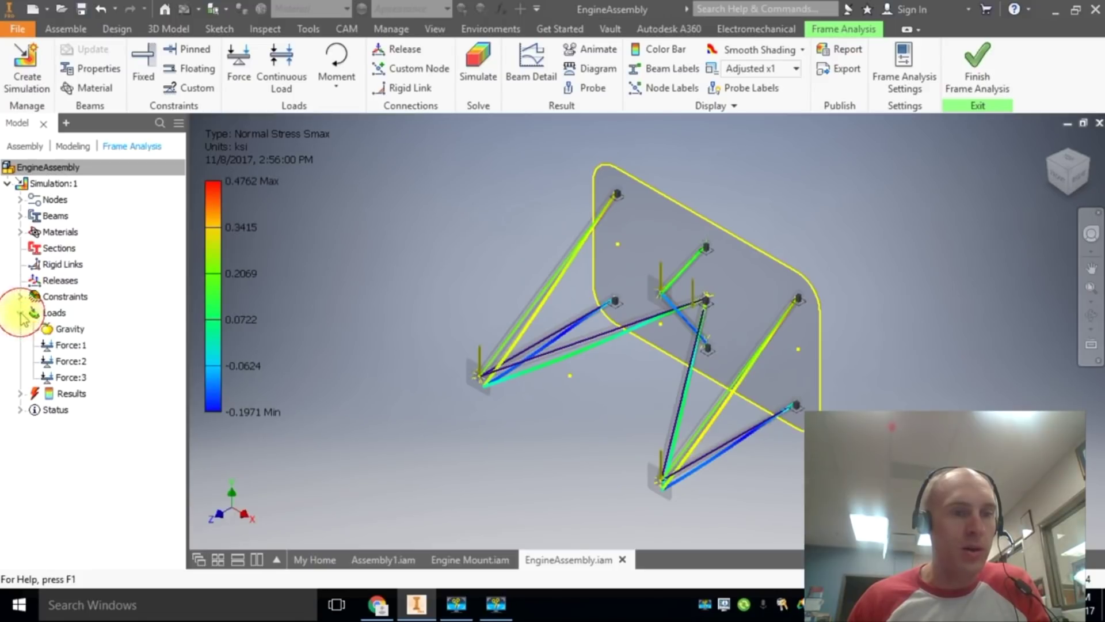
{"action": "left_click", "coordinate": [64, 328]}
{"action": "left_click", "coordinate": [55, 328]}
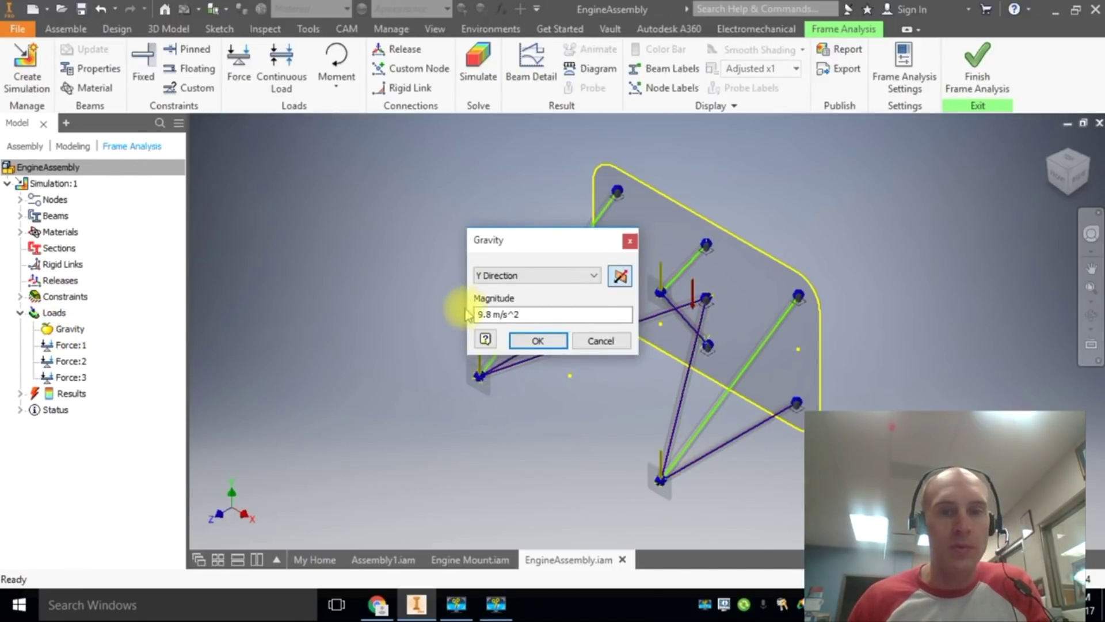
{"action": "left_click", "coordinate": [535, 340]}
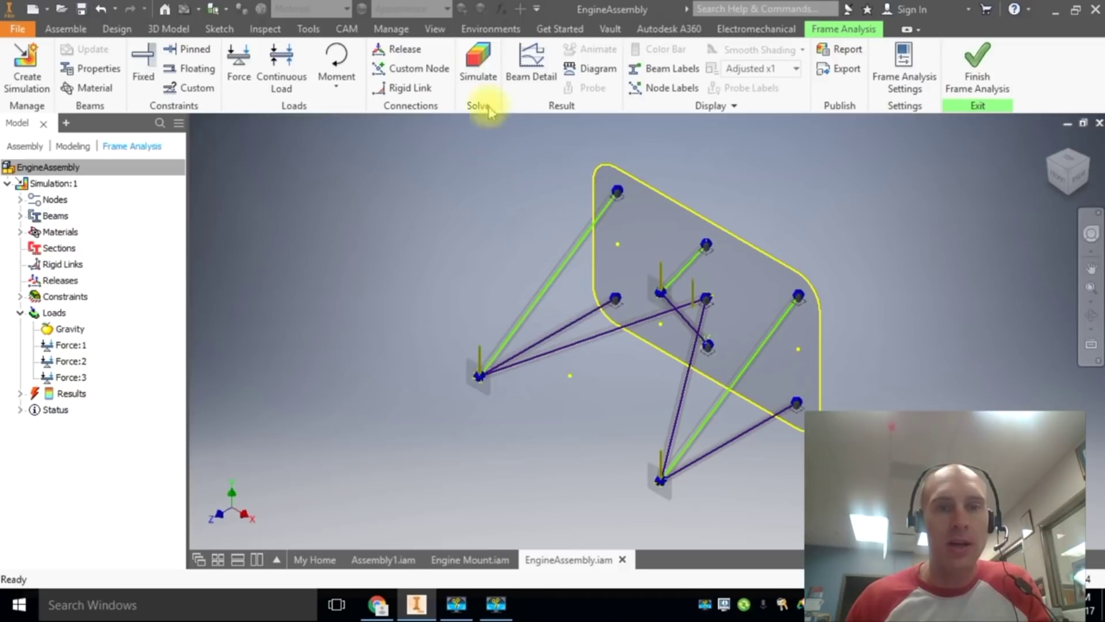
{"action": "left_click", "coordinate": [477, 55]}
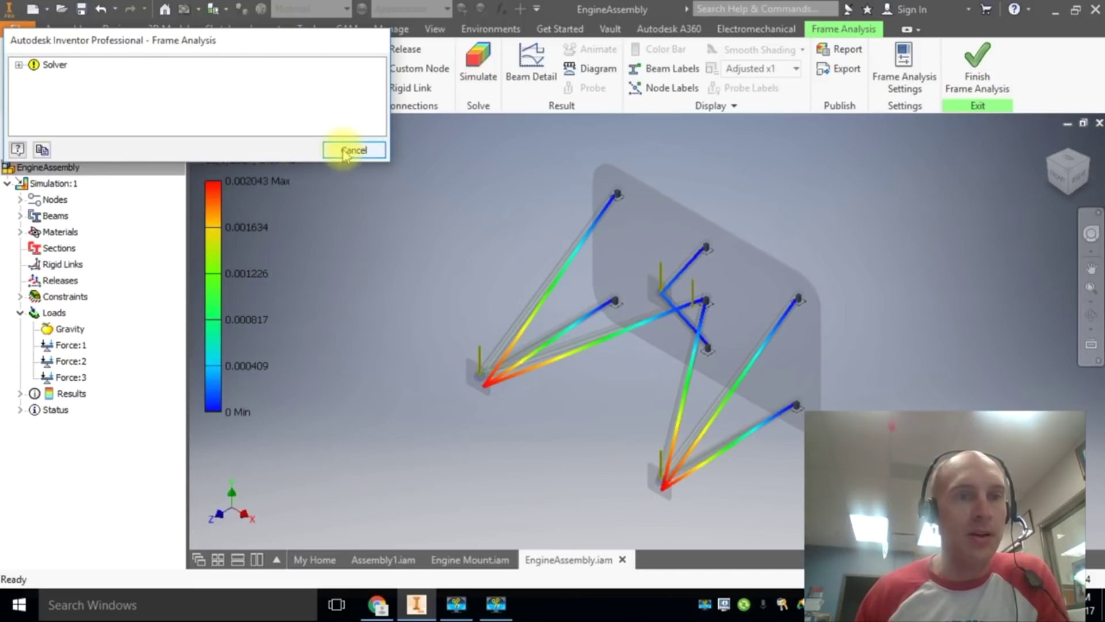
{"action": "left_click", "coordinate": [347, 149]}
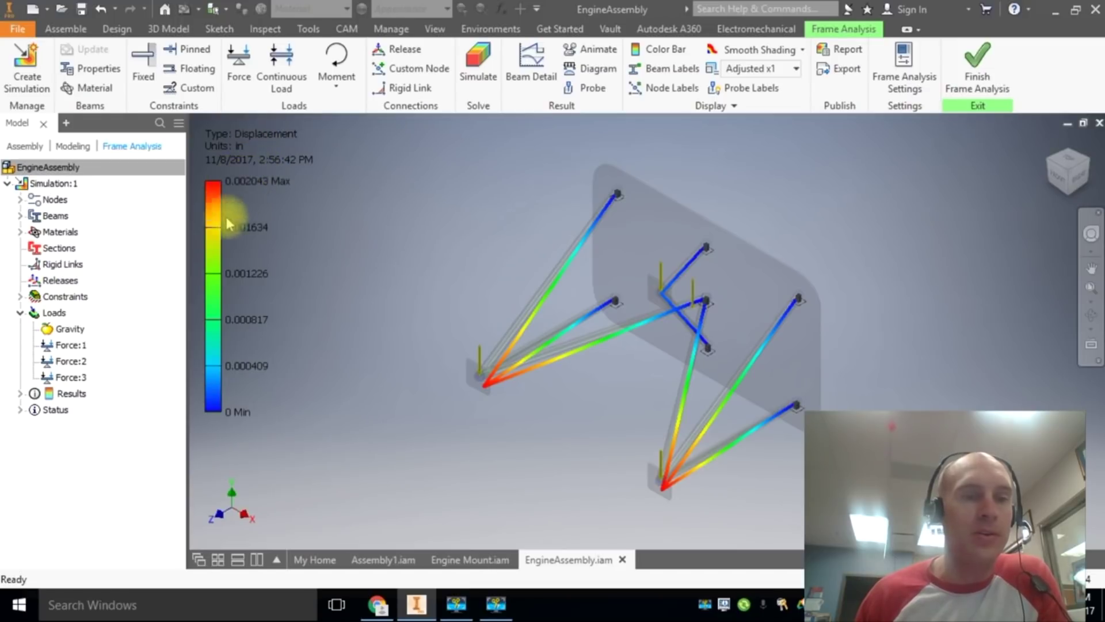
- Display the Normal Stress Smax plot peaking at 0.3877 ksi, then switch to Google Sheets
{"action": "left_click", "coordinate": [20, 393]}
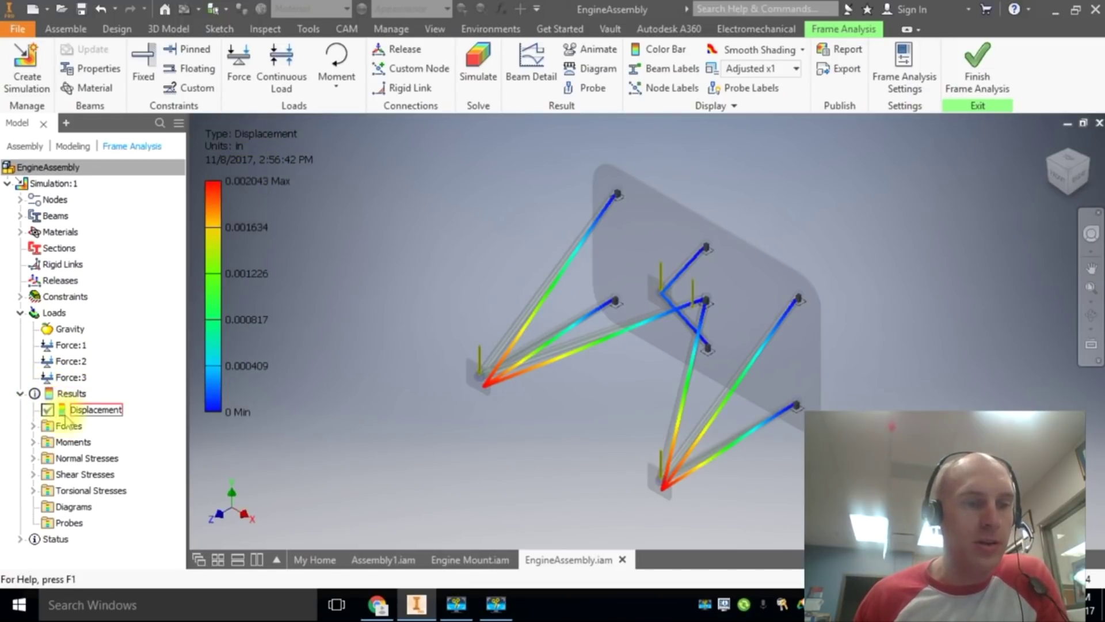
{"action": "left_click", "coordinate": [32, 458]}
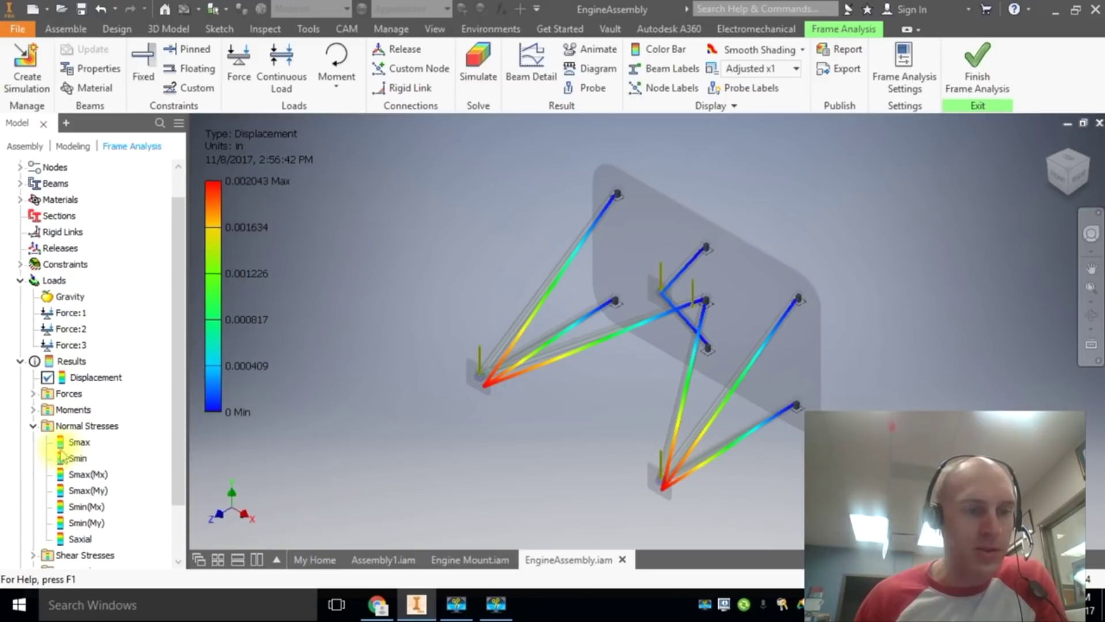
{"action": "double_click", "coordinate": [67, 445]}
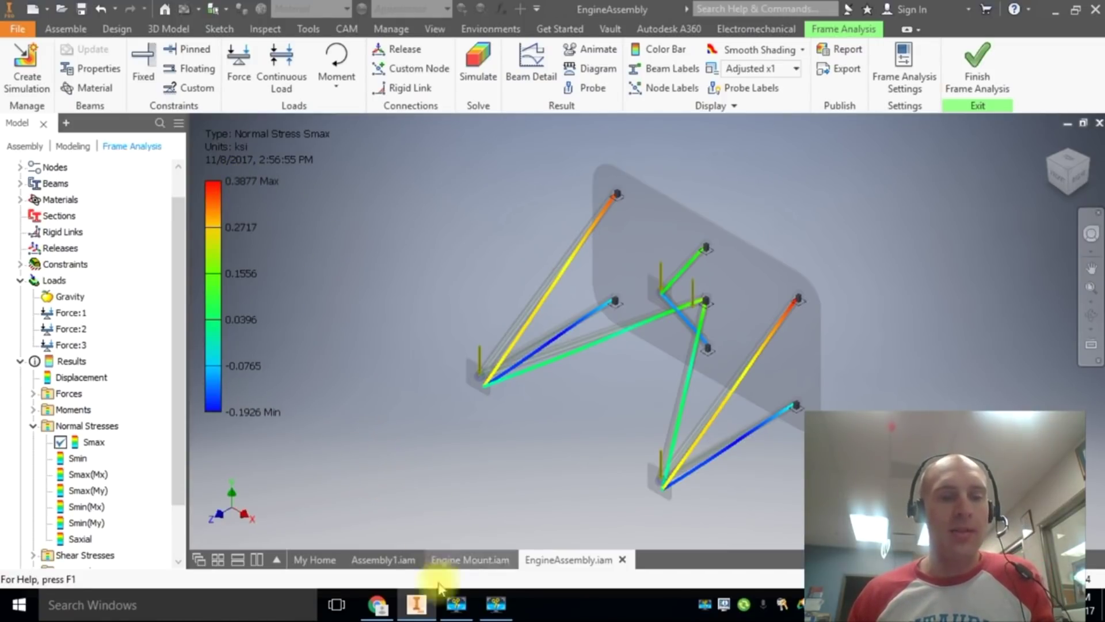
{"action": "left_click", "coordinate": [377, 603]}
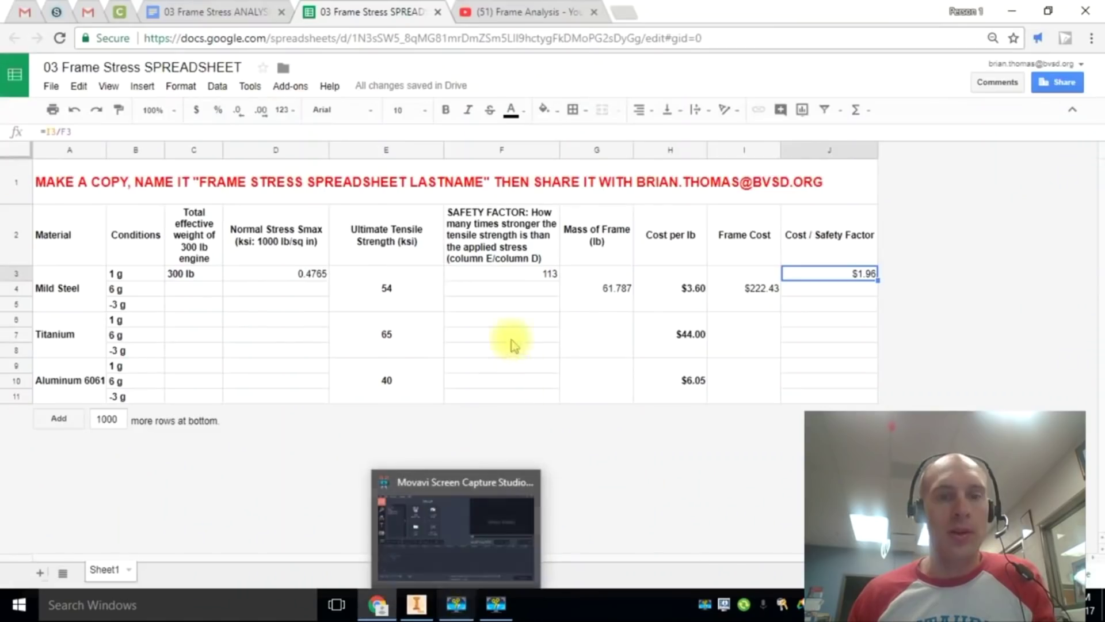
- Check the Titanium stress cell D6 and mild steel cell D4, then return to Inventor
{"action": "left_click", "coordinate": [263, 319]}
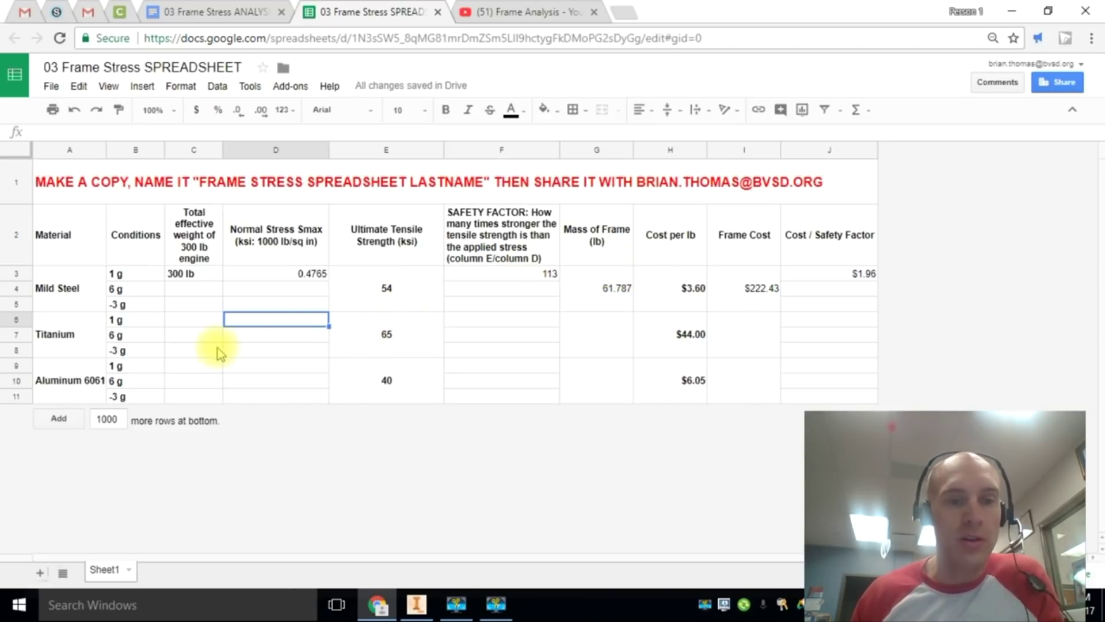
{"action": "mouse_move", "coordinate": [417, 603]}
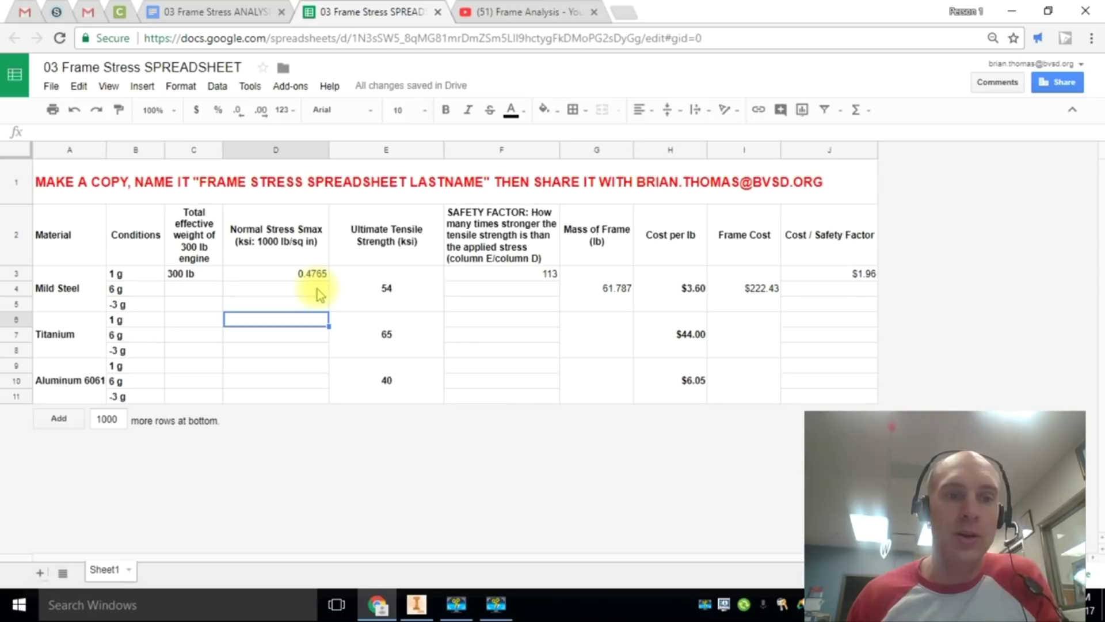
{"action": "left_click", "coordinate": [302, 295]}
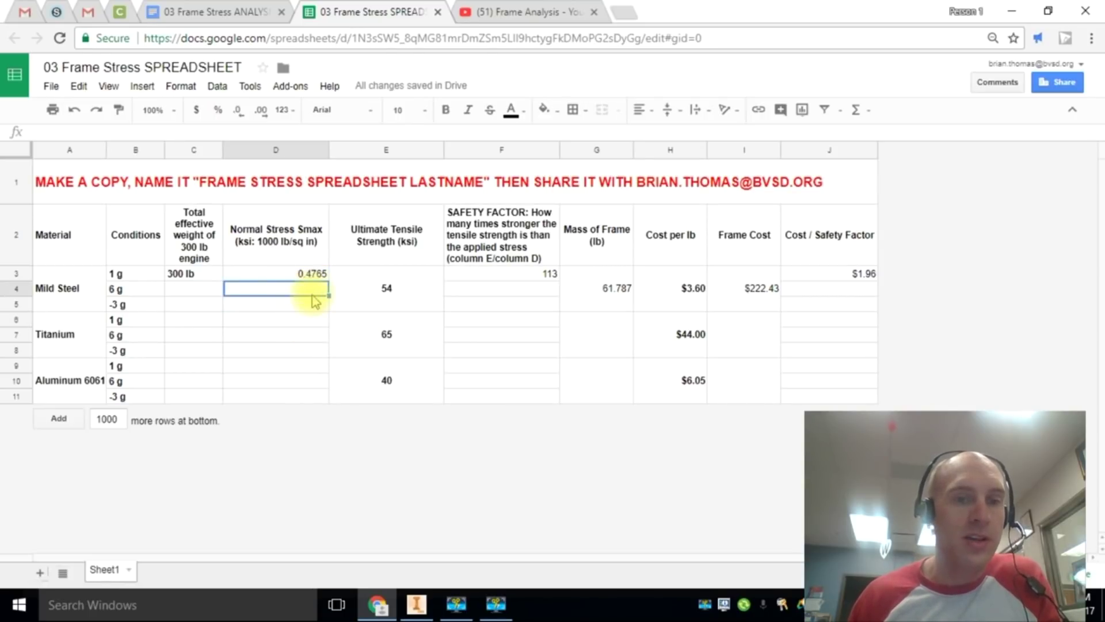
{"action": "key", "text": "alt+Tab"}
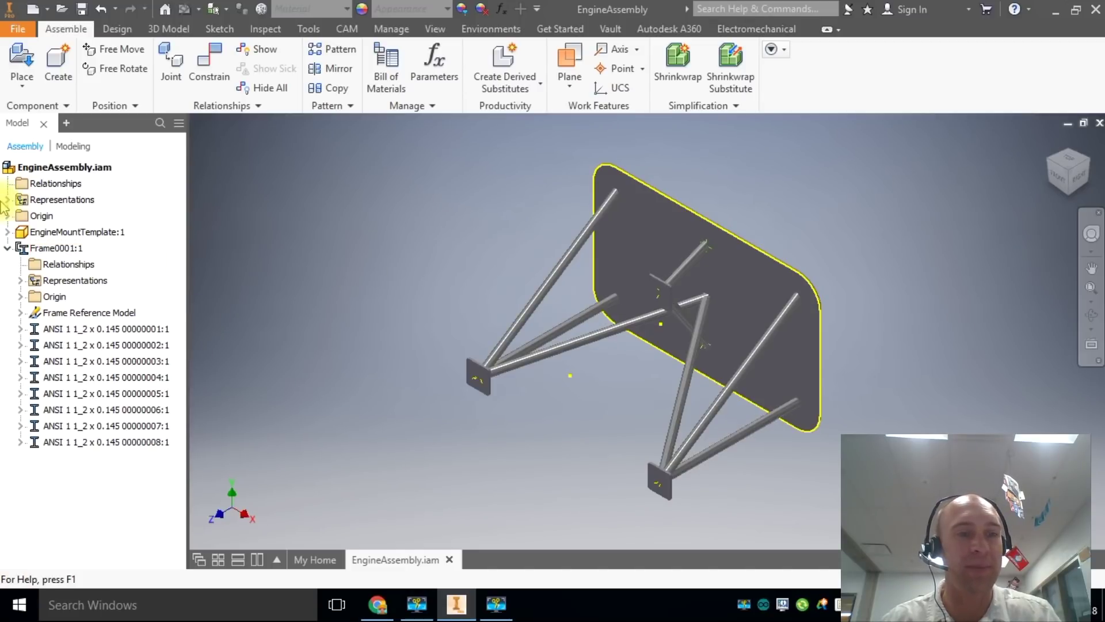
- Set the Frame0001:1 frame's material to Titanium
{"action": "left_click", "coordinate": [29, 247]}
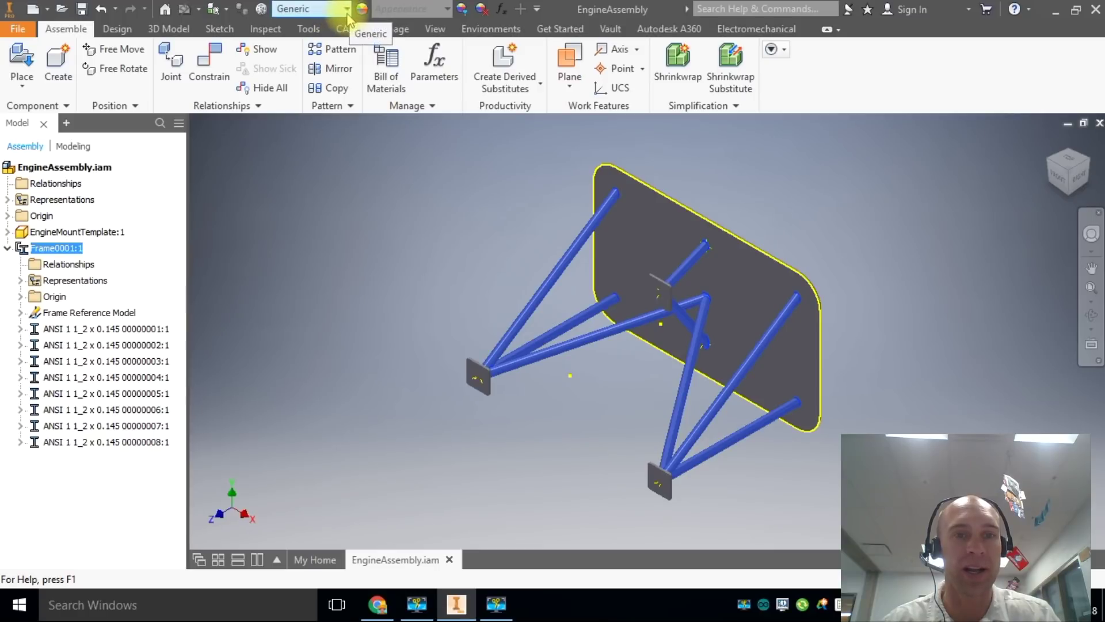
{"action": "left_click", "coordinate": [347, 10]}
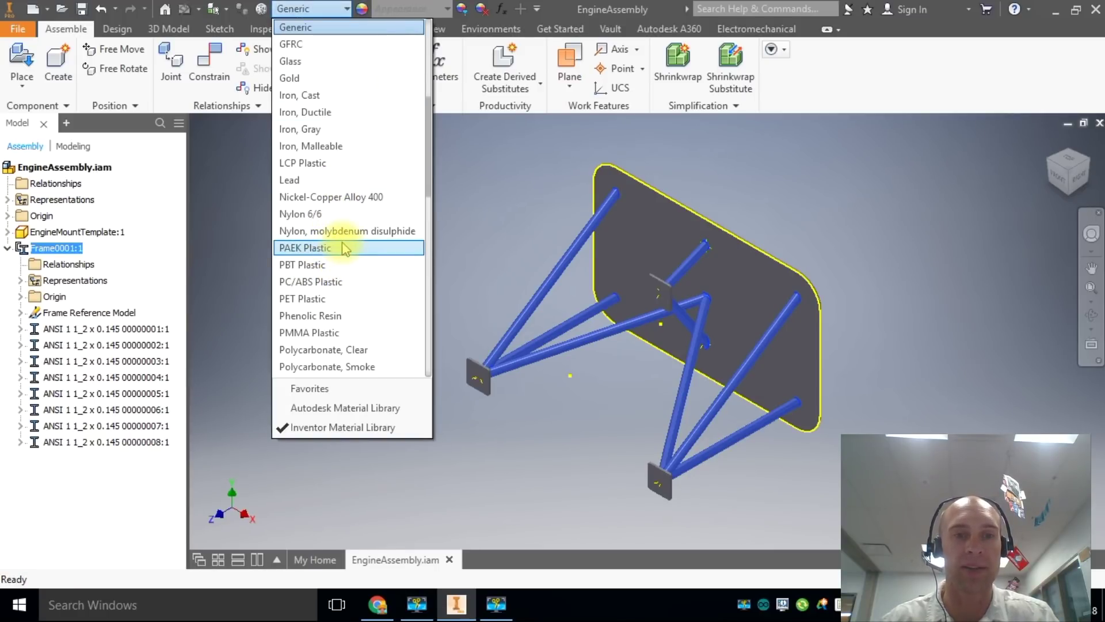
{"action": "scroll", "coordinate": [345, 248], "scroll_direction": "down", "scroll_amount": 12}
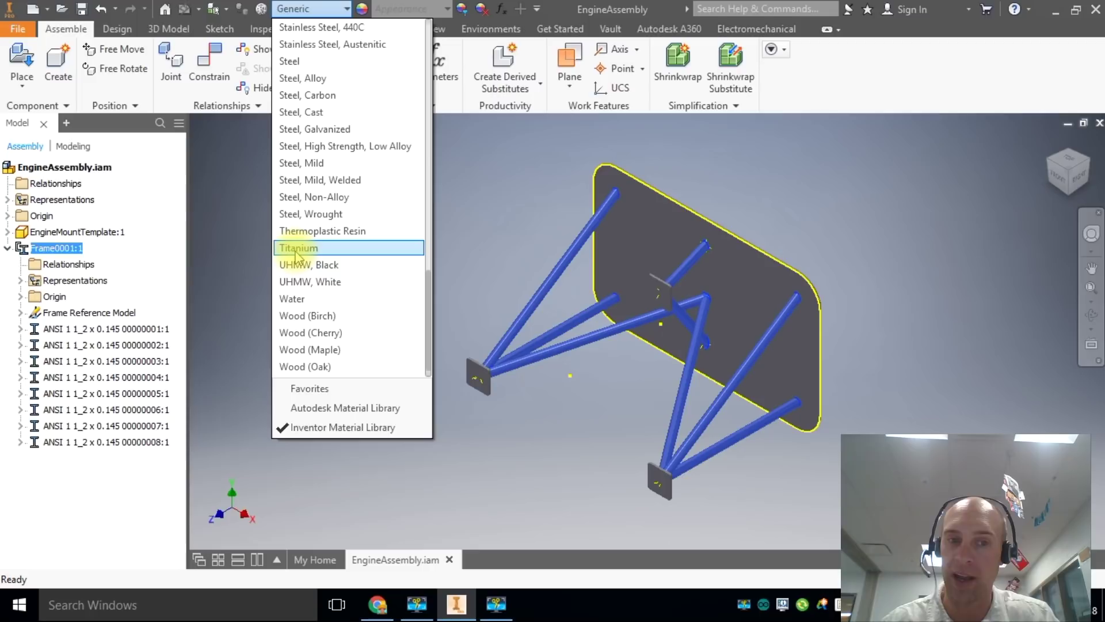
{"action": "left_click", "coordinate": [295, 248]}
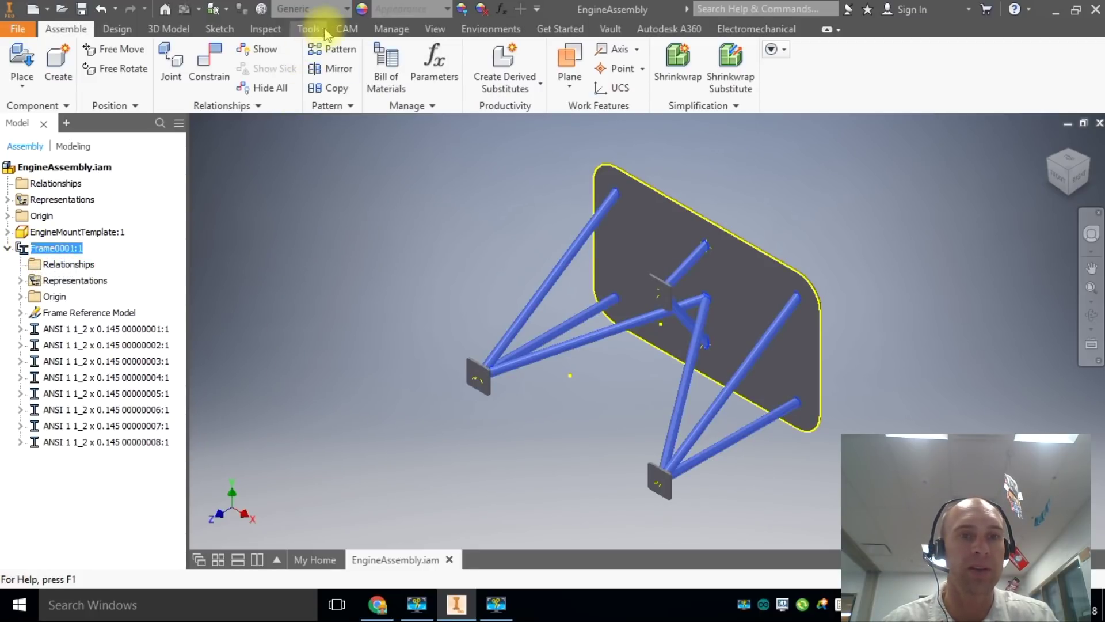
- Open Frame0001:1's iProperties on the Physical tab to read its mass
{"action": "left_click", "coordinate": [21, 247]}
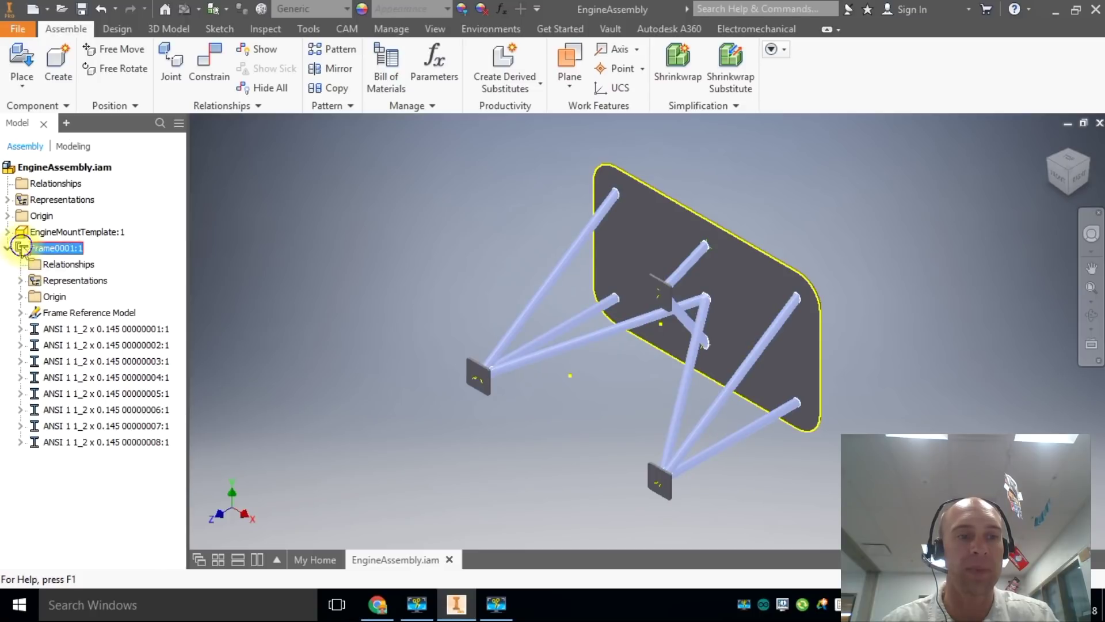
{"action": "right_click", "coordinate": [22, 247]}
{"action": "left_click", "coordinate": [90, 538]}
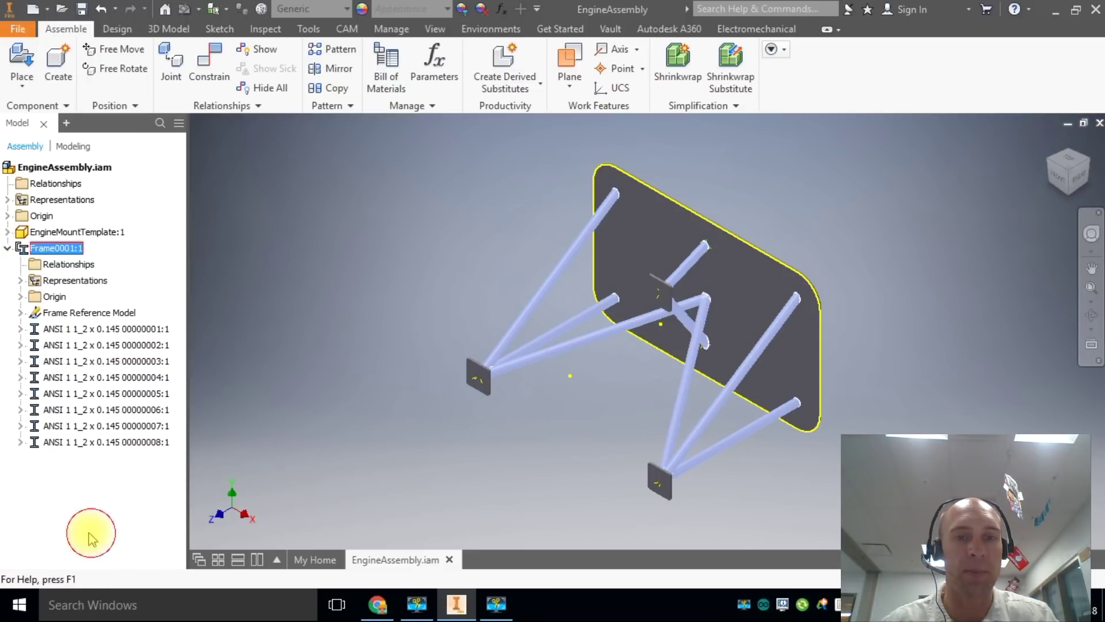
{"action": "left_click", "coordinate": [678, 75]}
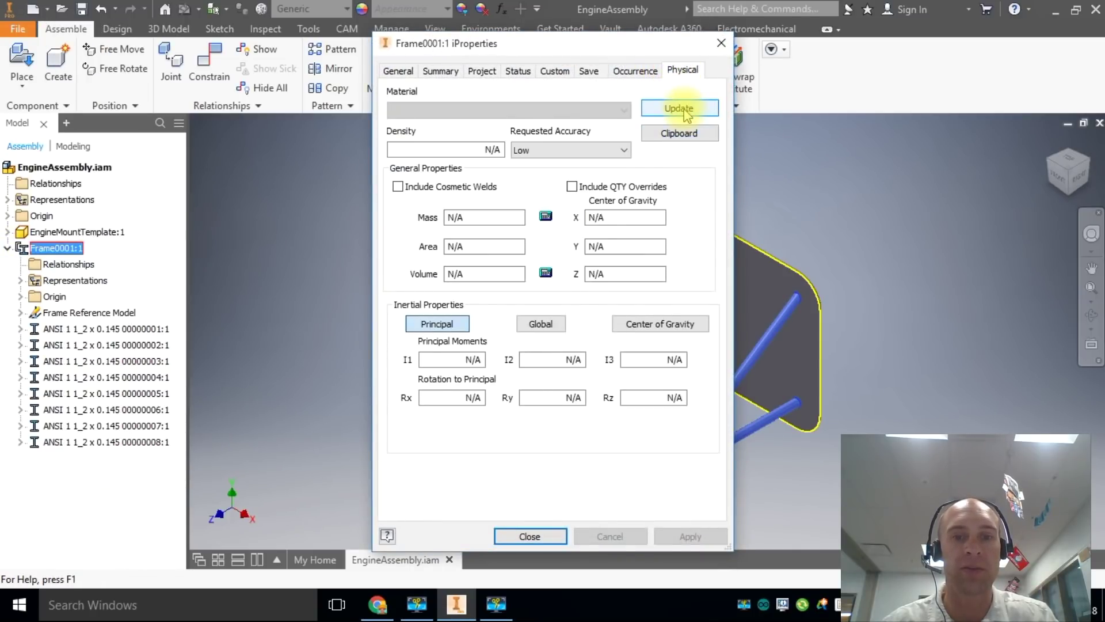